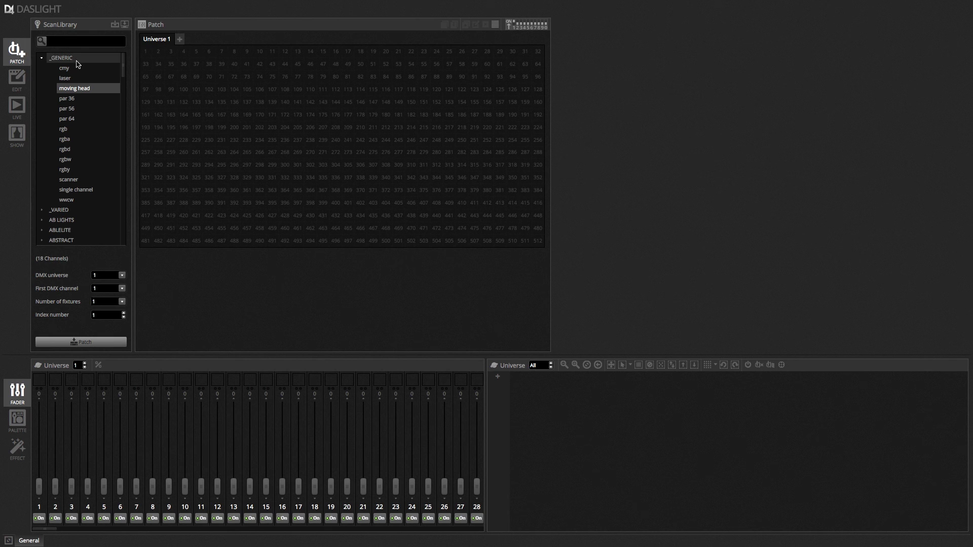
Open the Download and Import dialog from the ScanLibrary panel's download-fixtures icon
left_click(124, 65)
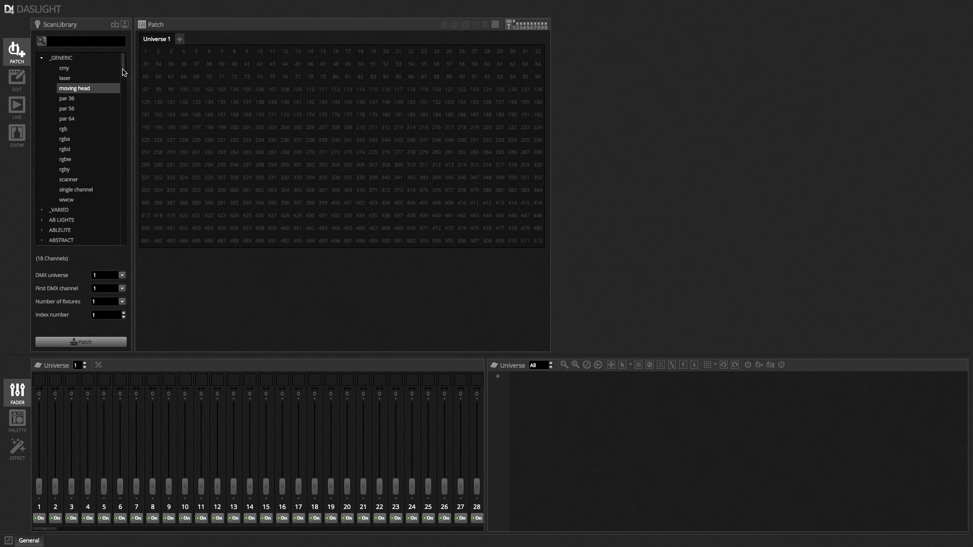
mouse_move(124, 72)
left_mouse_down()
mouse_move(124, 95)
mouse_move(124, 71)
left_mouse_up()
Reopen the downloadable manufacturer list, then cancel it without importing anything
left_click(124, 27)
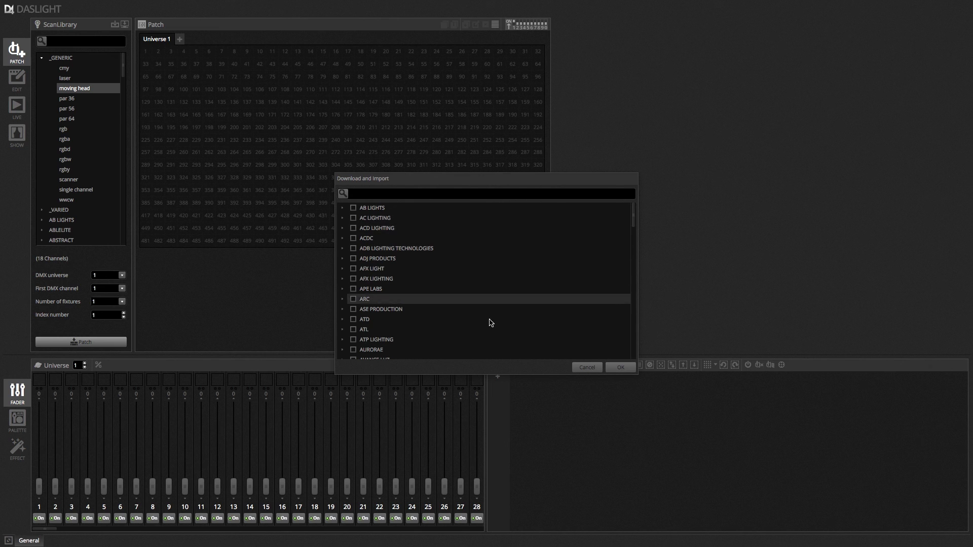
left_click(583, 366)
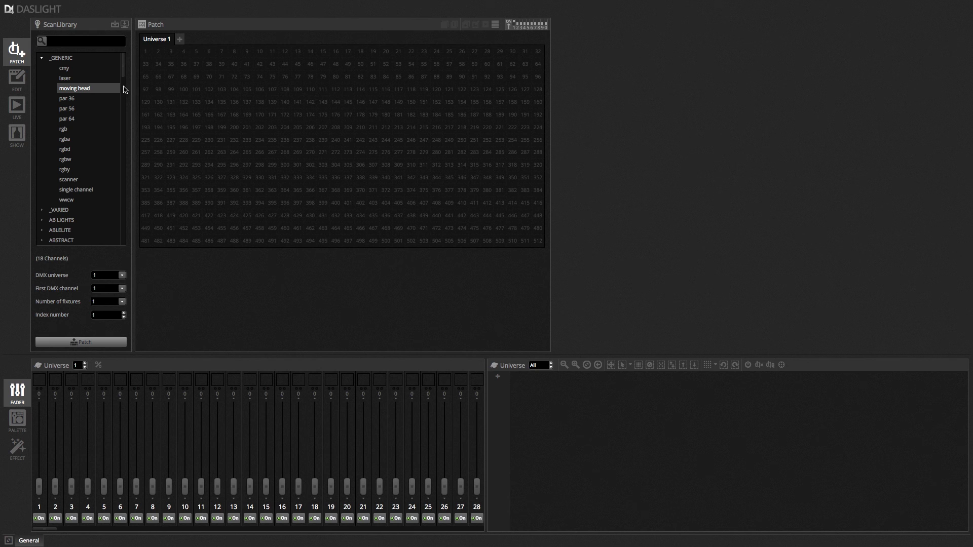
Launch the ScanLibrary Editor from the Tools menu on a new untitled Head fixture
mouse_move(212, 4)
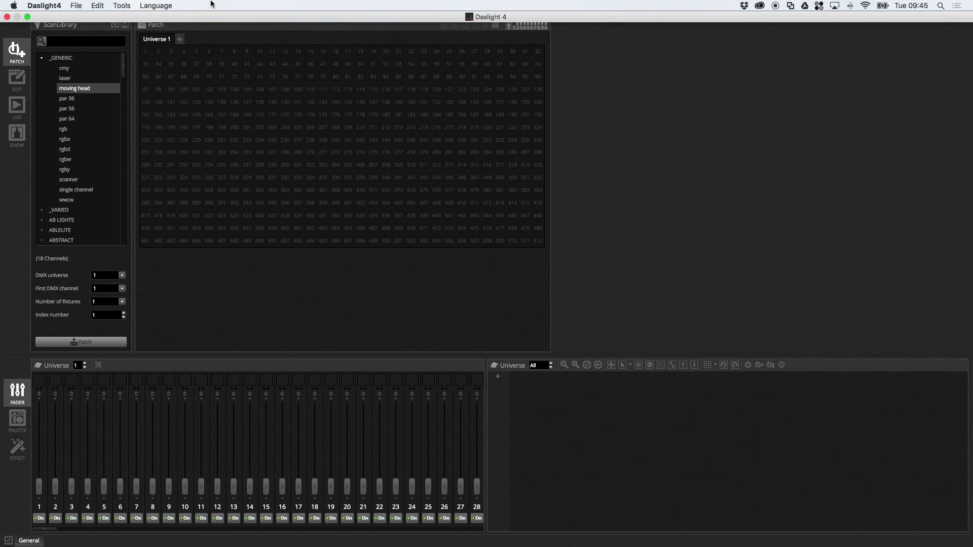
left_click(122, 6)
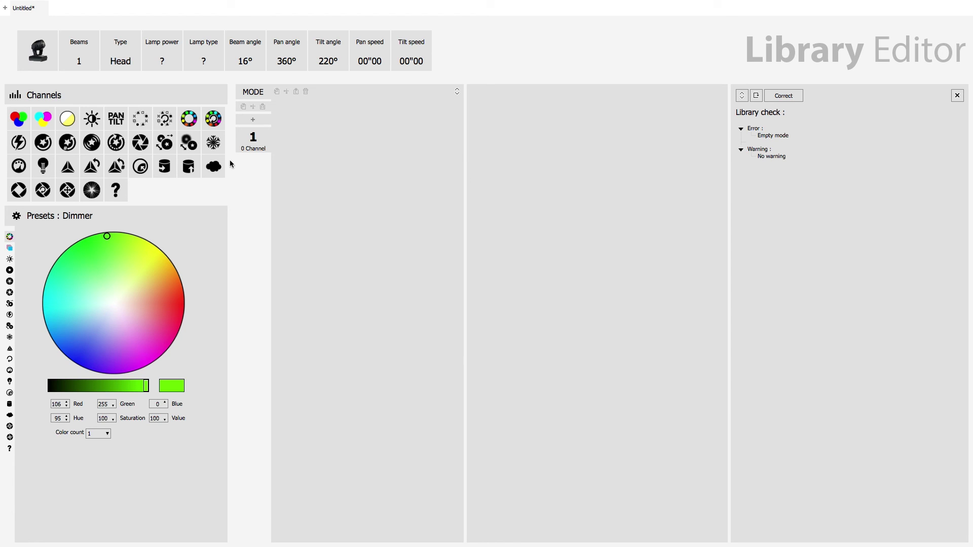
Add a Dimmer channel holding one linear Dimmer preset spanning 0–255
double_click(92, 119)
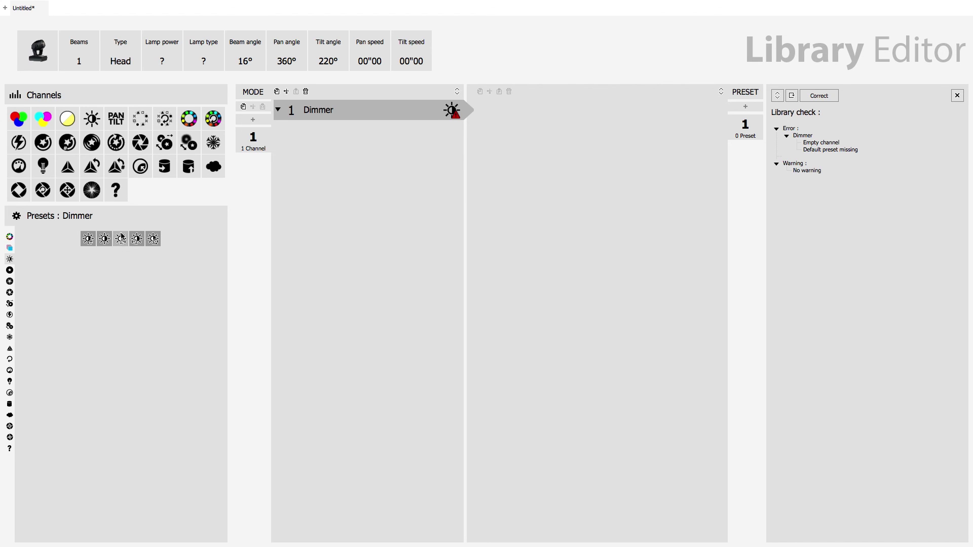
left_click(88, 239)
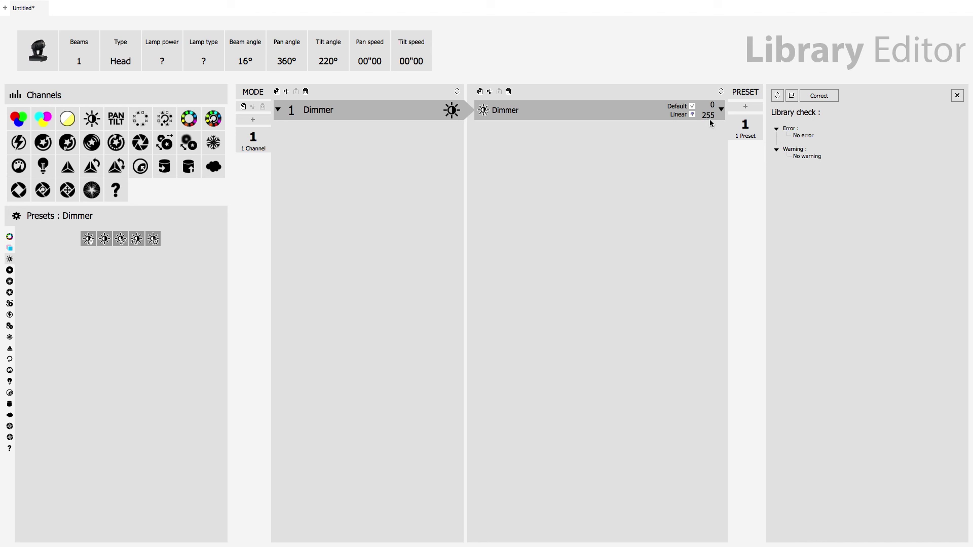
Add a Color Wheel channel with white and blue colour presets
left_click(193, 125)
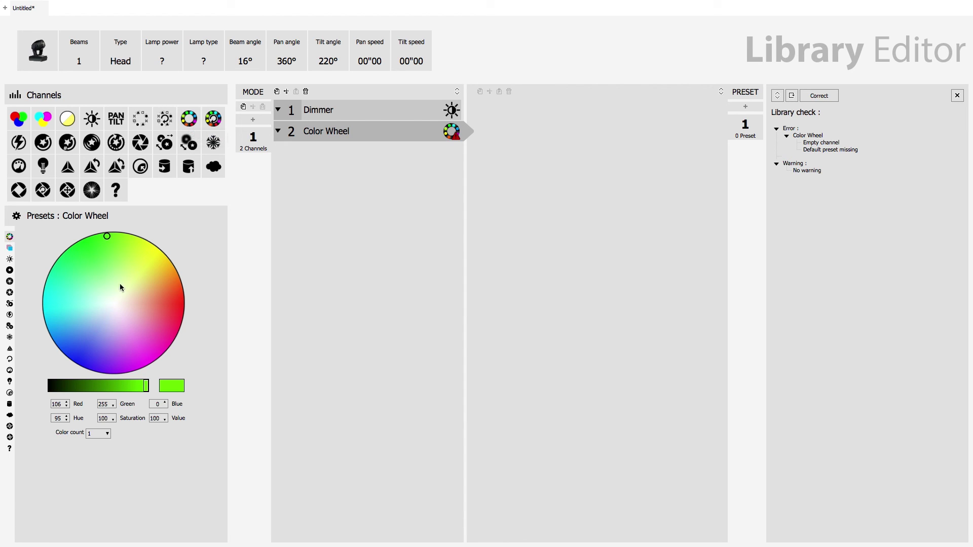
left_click(114, 305)
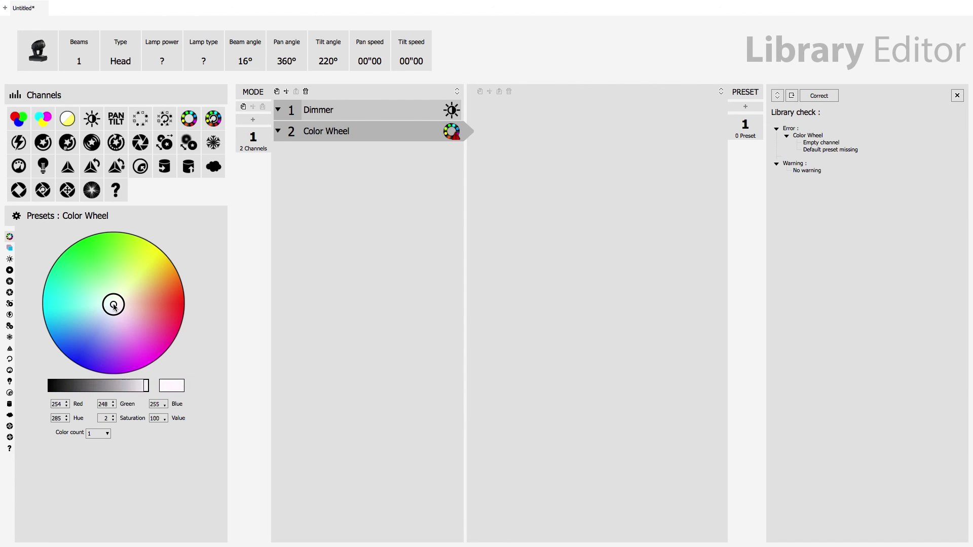
left_click_drag(114, 306, 115, 308)
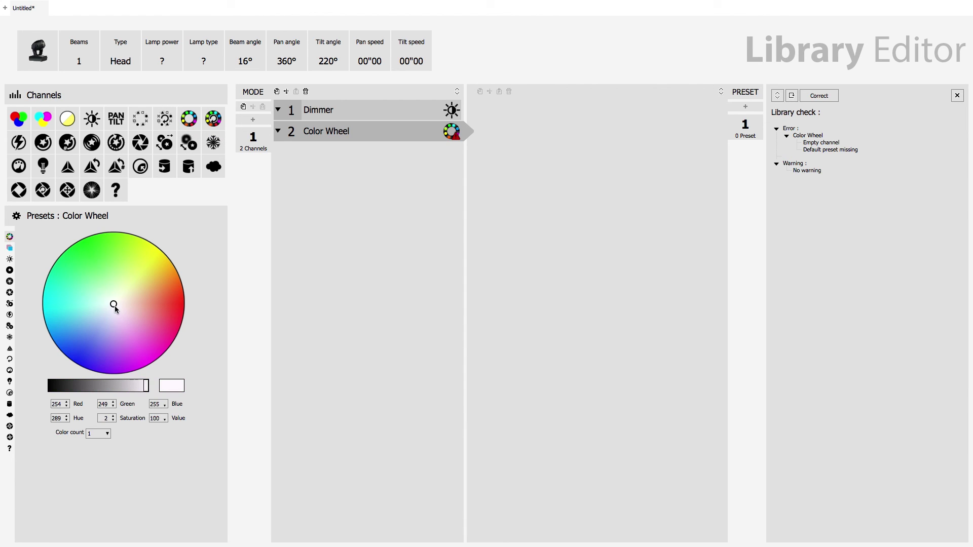
left_click(182, 390)
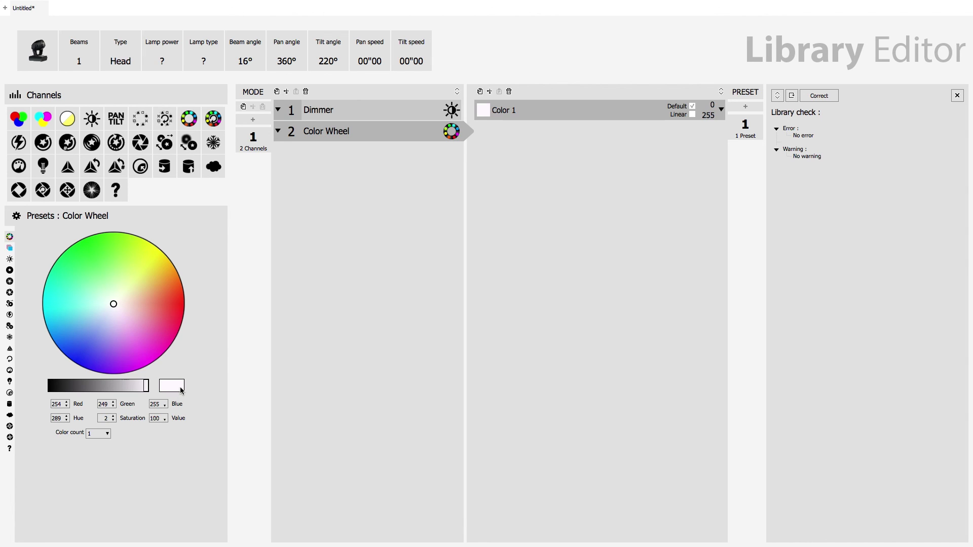
mouse_move(116, 305)
left_mouse_down()
mouse_move(78, 348)
mouse_move(135, 343)
mouse_move(154, 355)
mouse_move(105, 237)
left_mouse_up()
left_click(172, 386)
Add magenta, green, cyan, red and orange presets to the colour wheel
left_click(172, 386)
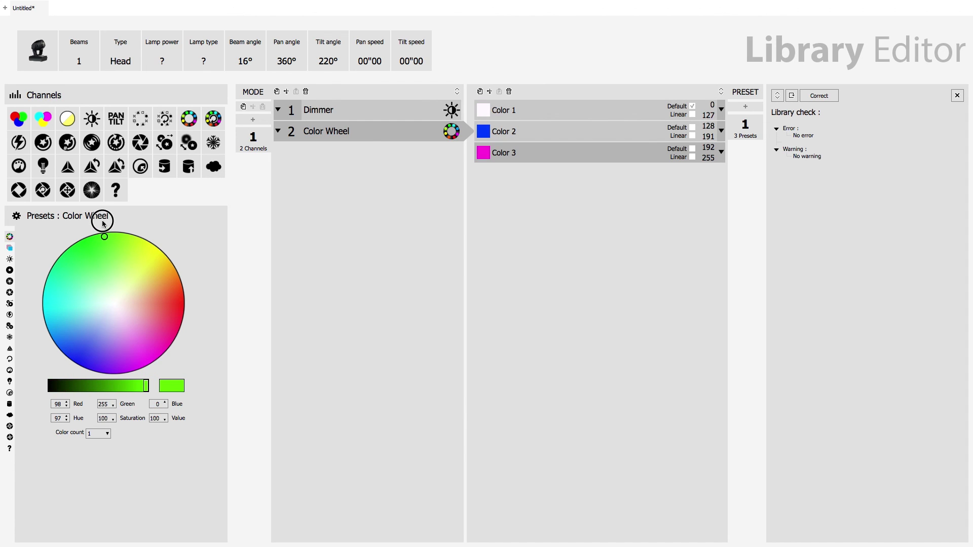
left_click(173, 390)
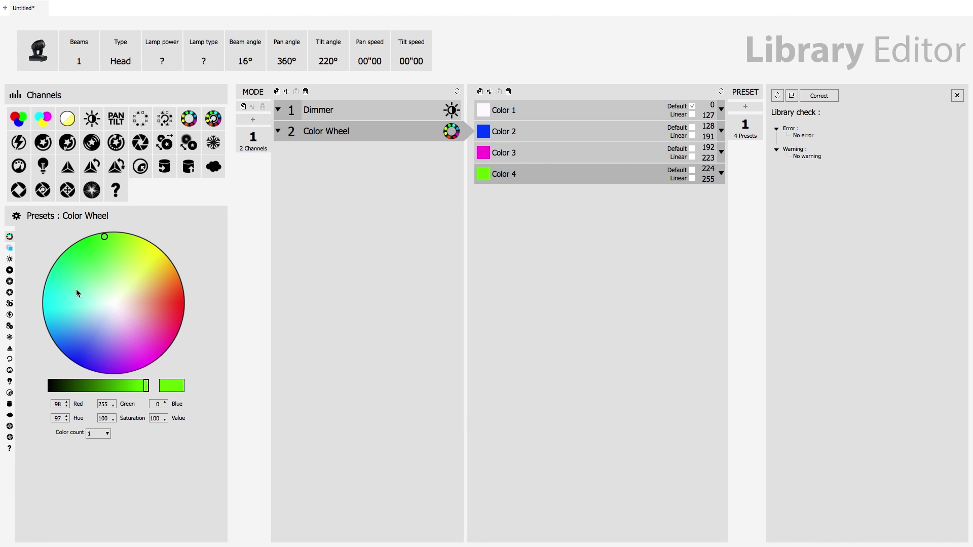
left_click_drag(77, 293, 20, 287)
left_click(176, 389)
mouse_move(138, 318)
left_mouse_down()
mouse_move(195, 315)
mouse_move(182, 274)
left_mouse_up()
left_click(176, 386)
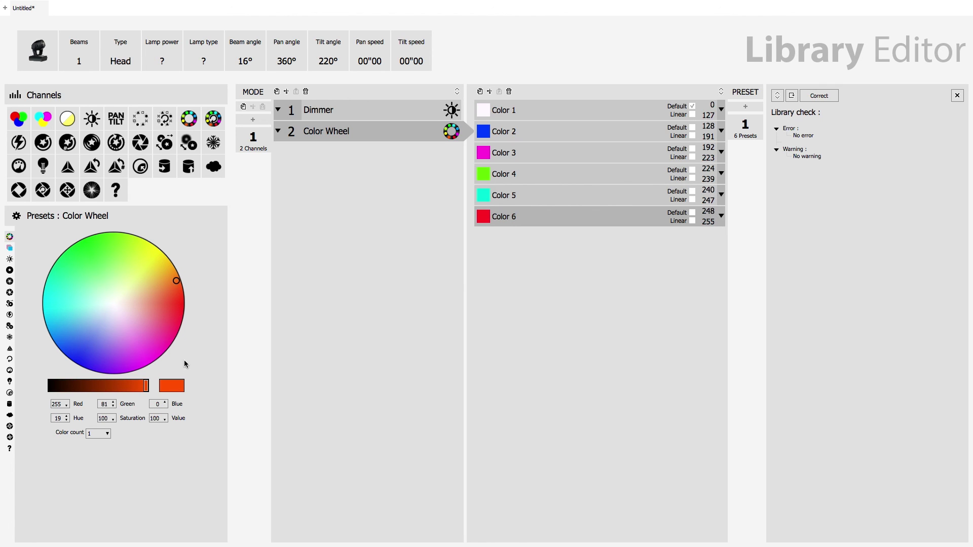
left_click(176, 388)
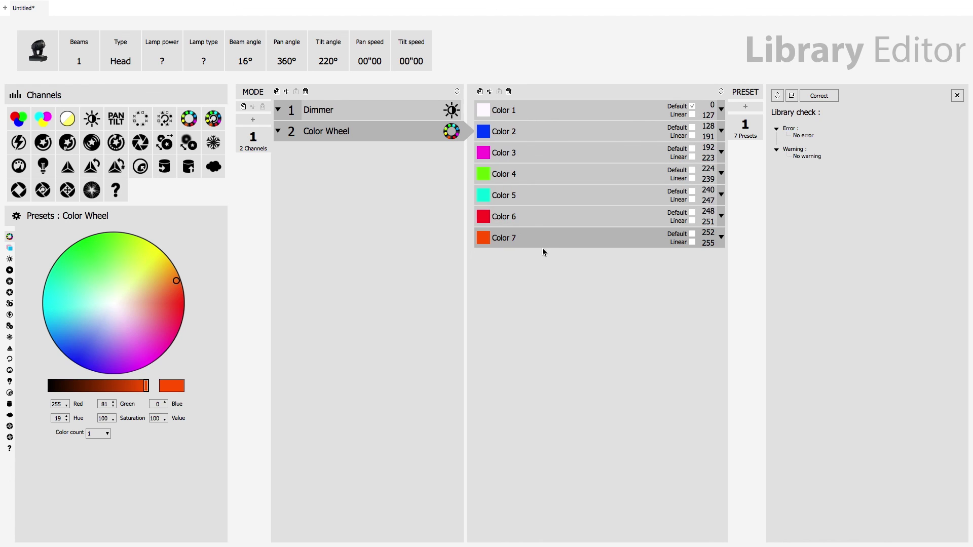
Add a Gobo Wheel channel with Open, 3beam1, 5beam, CHG1Red2Blue1Red3, CHRed1 and BreakupIce gobos
left_click(145, 123)
left_click(35, 259)
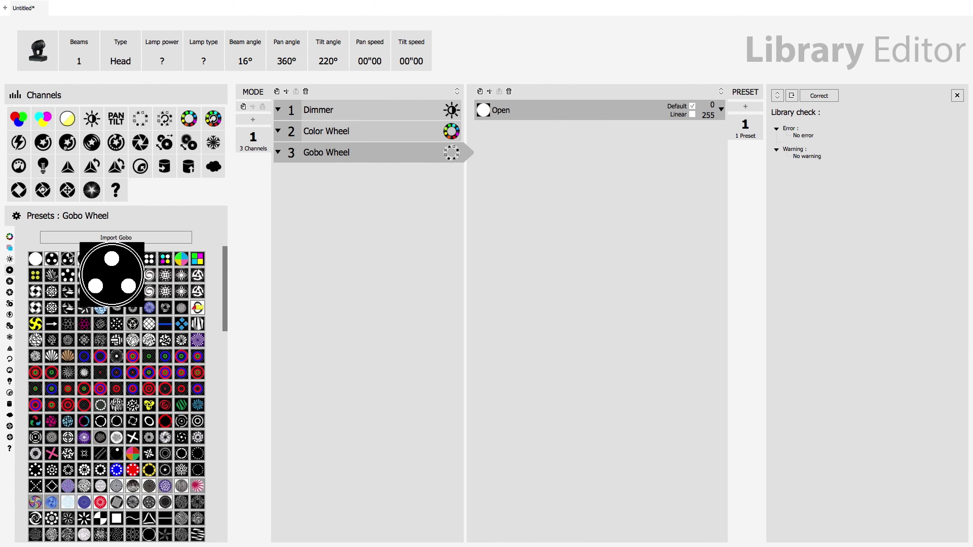
left_click(67, 259)
left_click(67, 275)
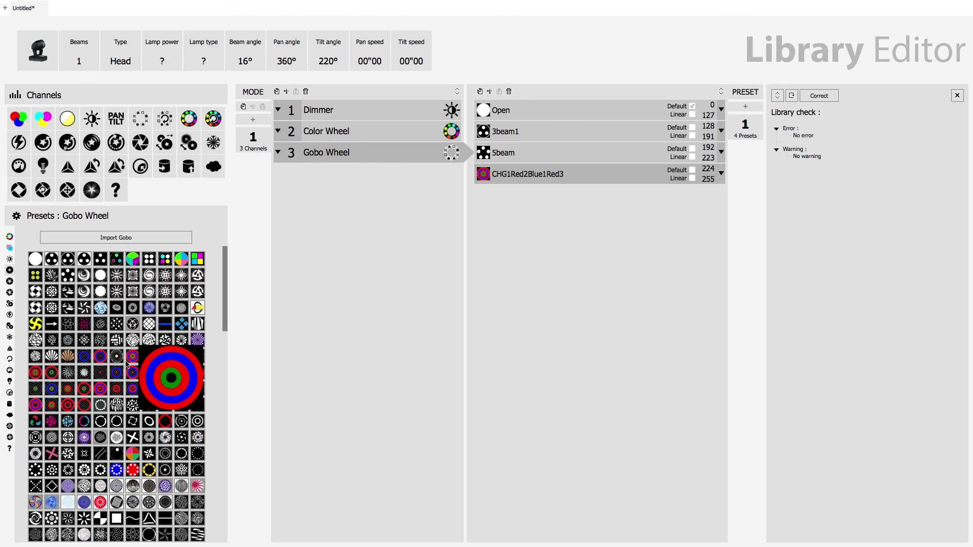
left_click(101, 357)
left_click(99, 375)
left_click(67, 340)
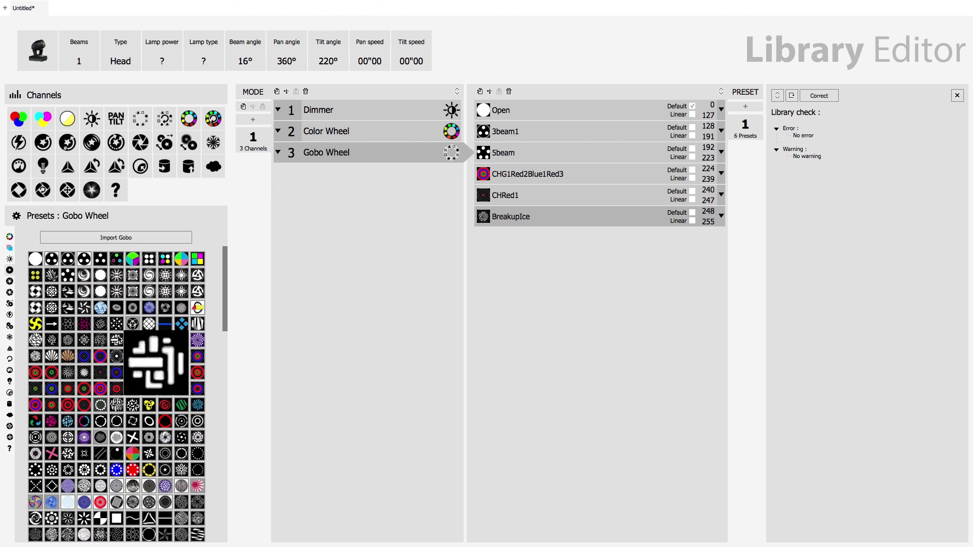
Add a Shutter channel with Shutter open (0–127) and Strobe (128–255) presets
left_click(26, 148)
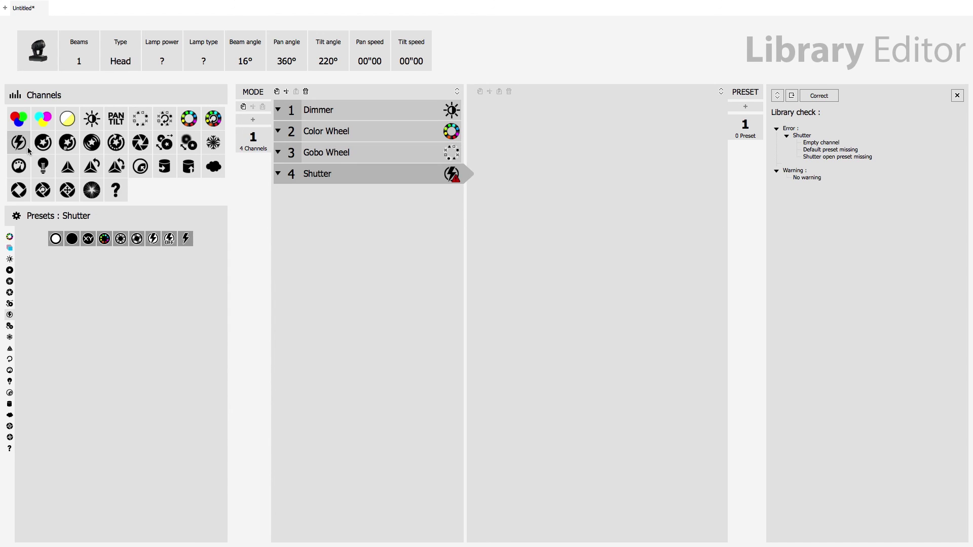
left_click(56, 239)
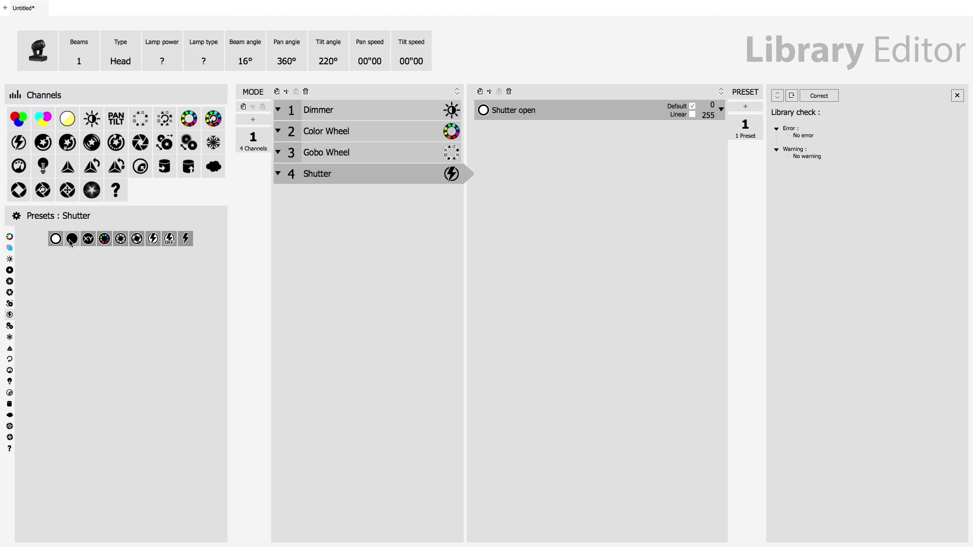
left_click(157, 242)
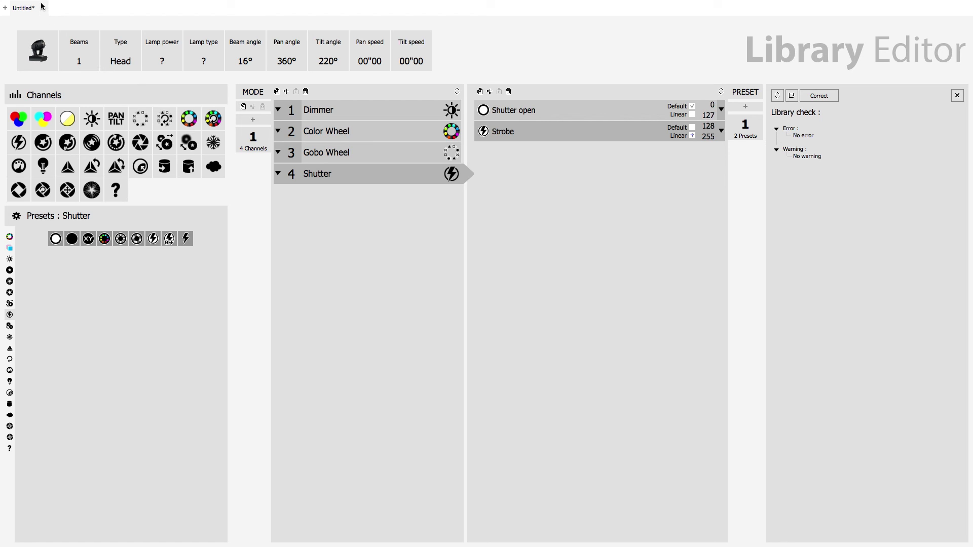
Save the fixture as 'my fixture' in the ScanLibrary folder
mouse_move(42, 4)
left_click(84, 5)
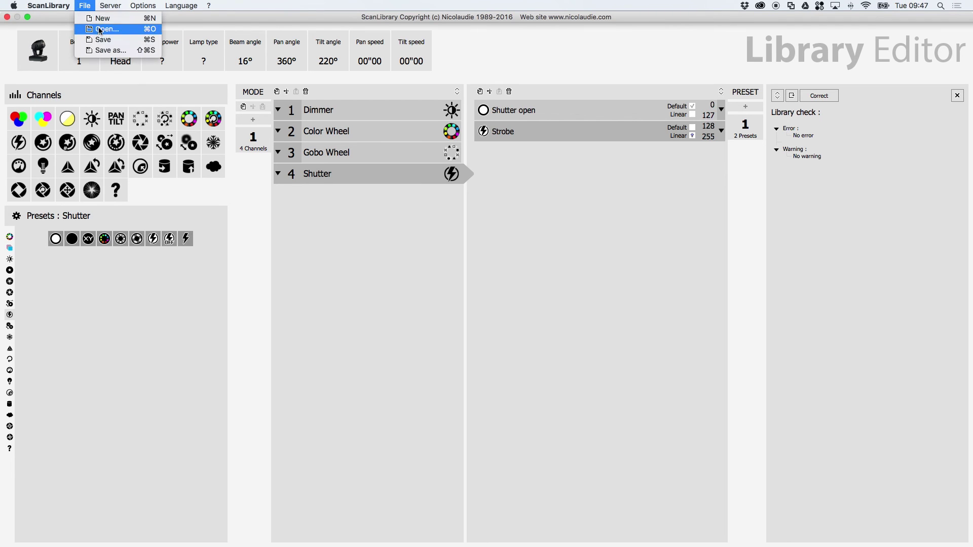
left_click(108, 43)
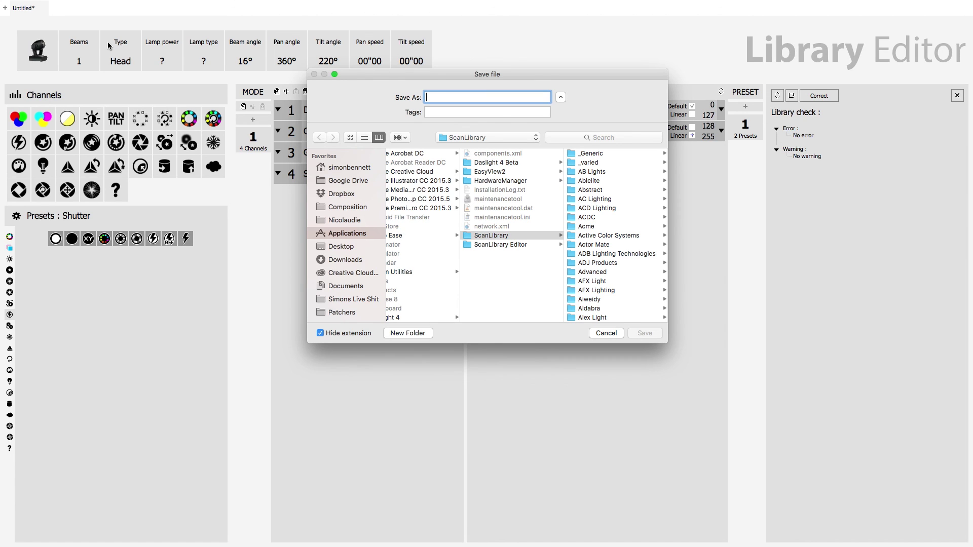
type("my fixture")
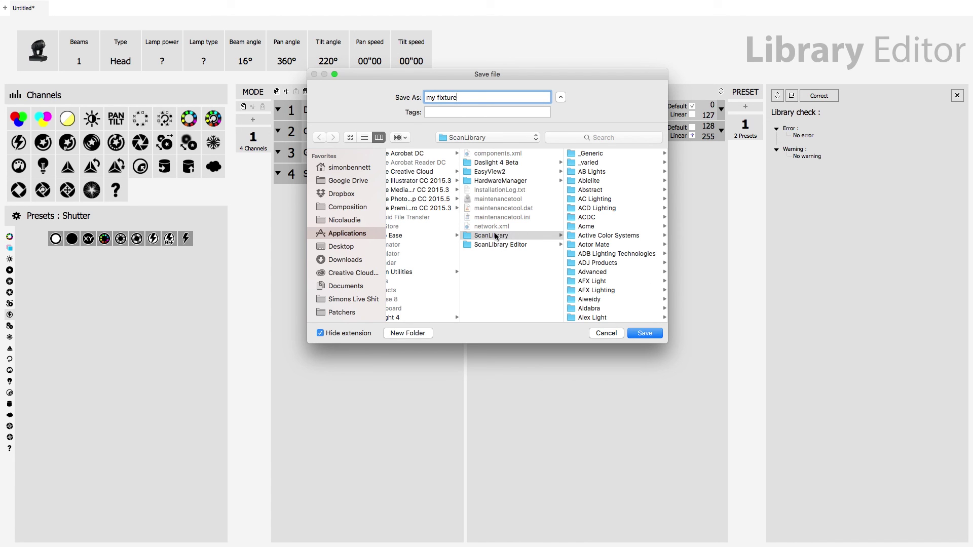
left_click(644, 334)
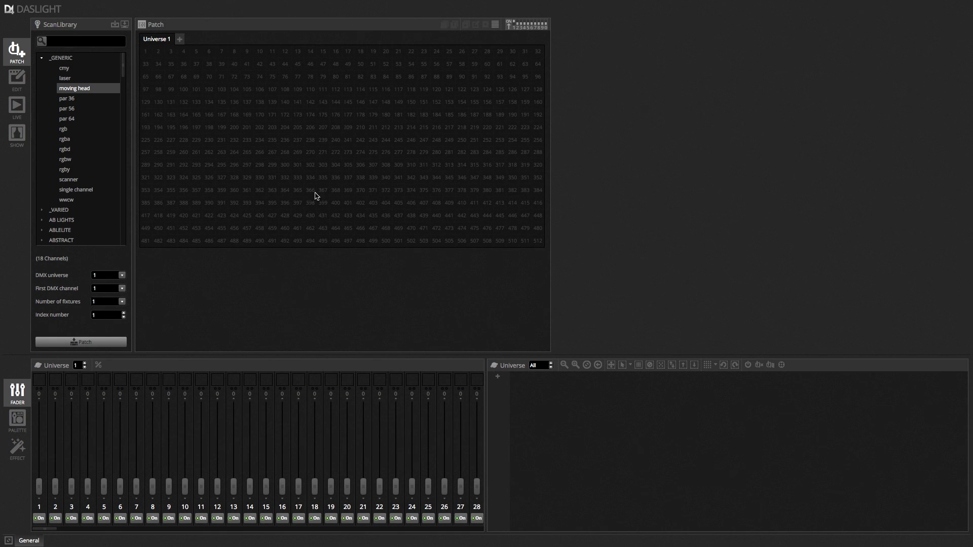
Import my fixture.ssl2 so it appears under _IMPORTED in the ScanLibrary
left_click(115, 25)
scroll(616, 187, "down", 10)
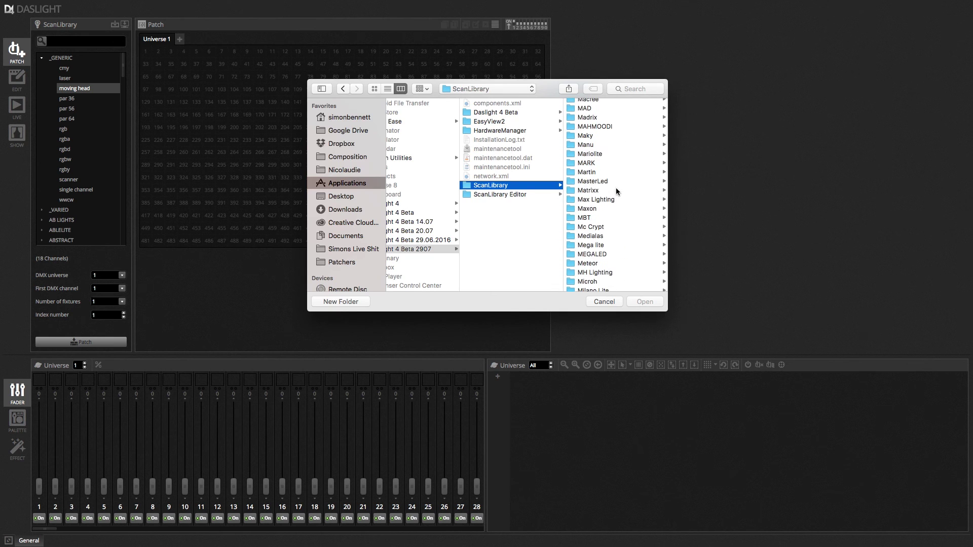
scroll(616, 190, "down", 8)
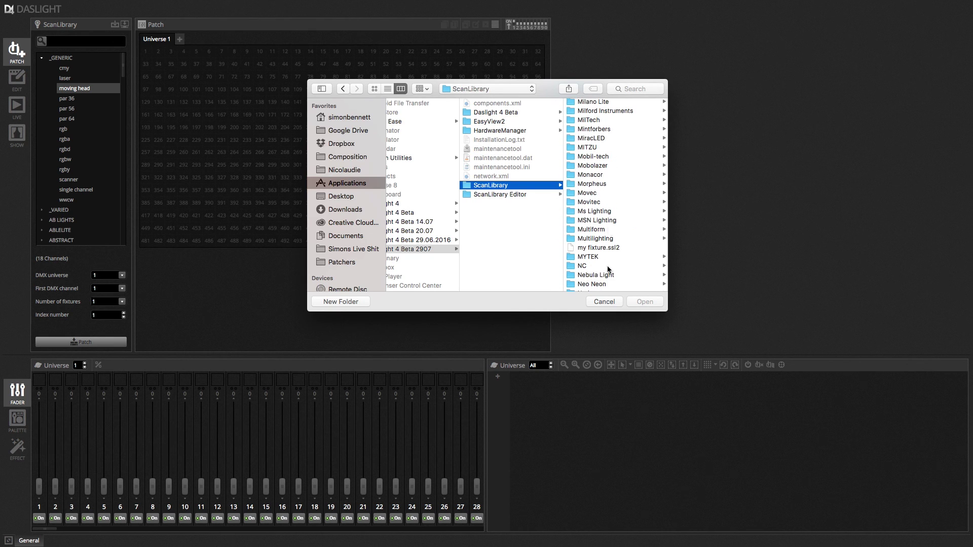
left_click(604, 248)
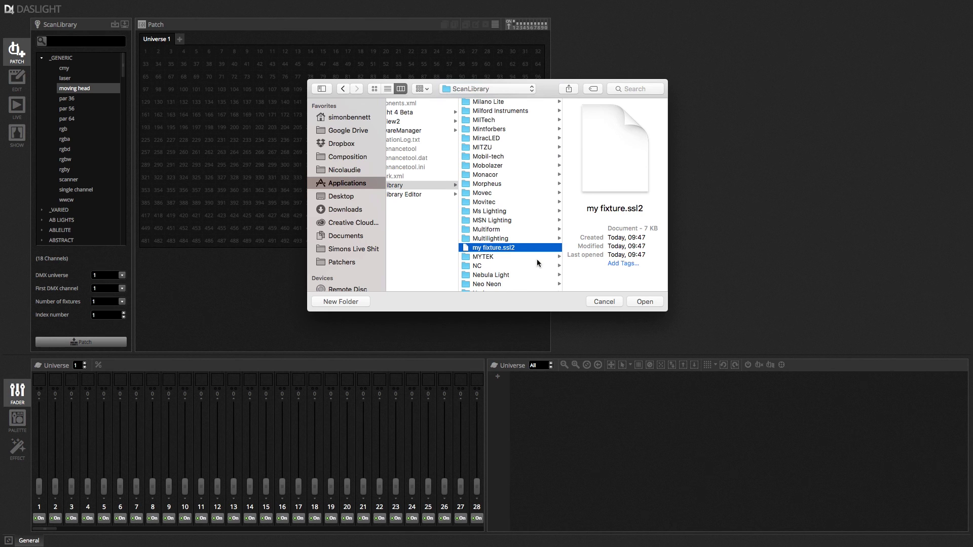
left_click(645, 301)
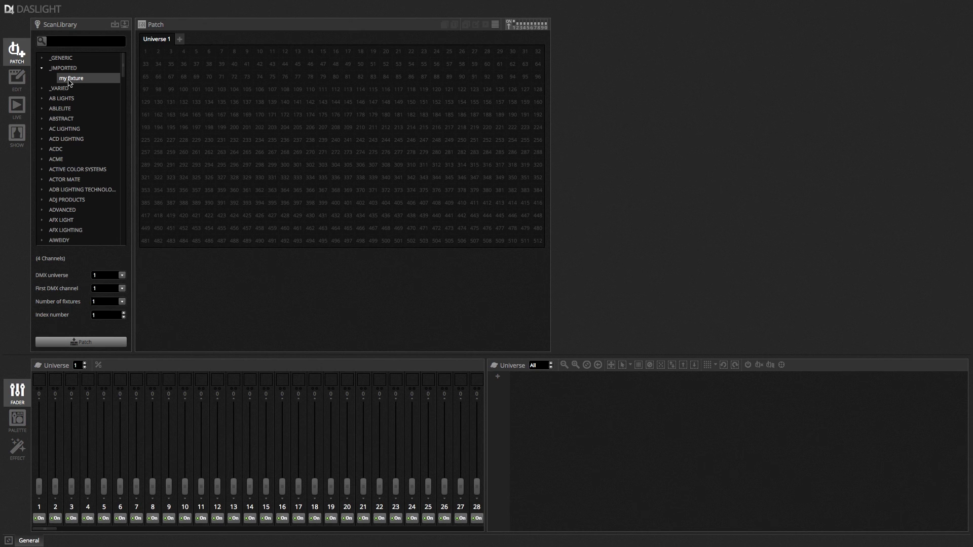
Patch my fixture into Universe 1 and raise faders 1–4 for full dimmer, green, 5beam gobo
left_click_drag(68, 80, 152, 56)
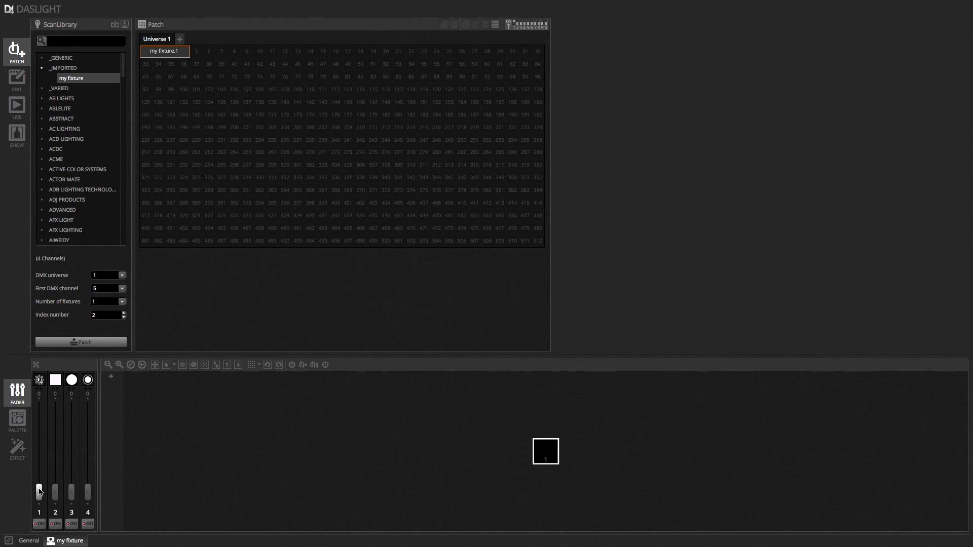
left_click_drag(39, 490, 39, 408)
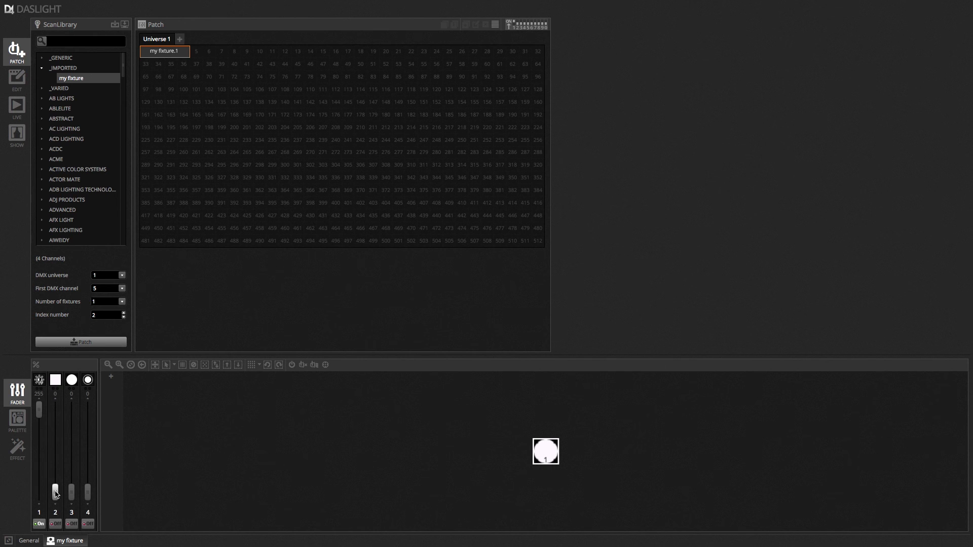
left_click_drag(55, 491, 55, 418)
left_click_drag(71, 492, 72, 424)
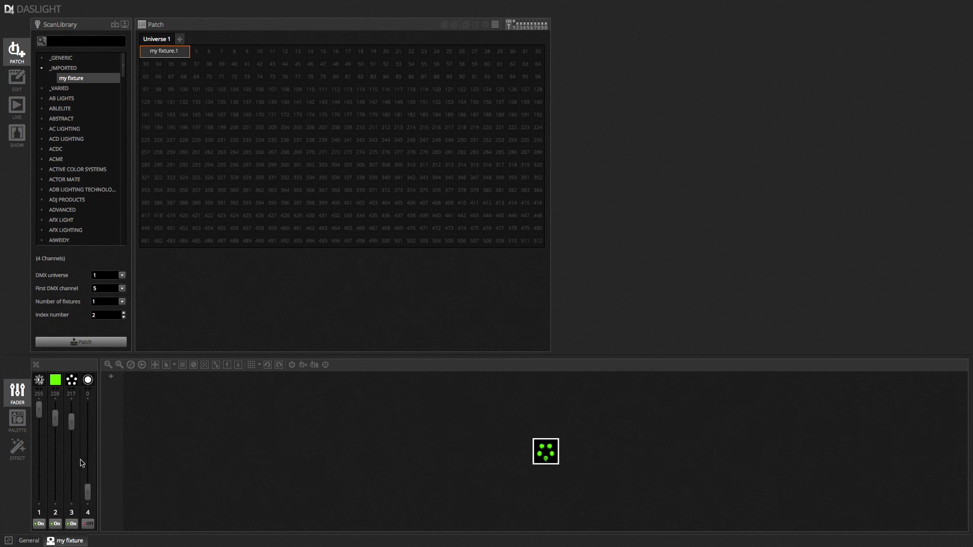
left_click_drag(88, 492, 94, 513)
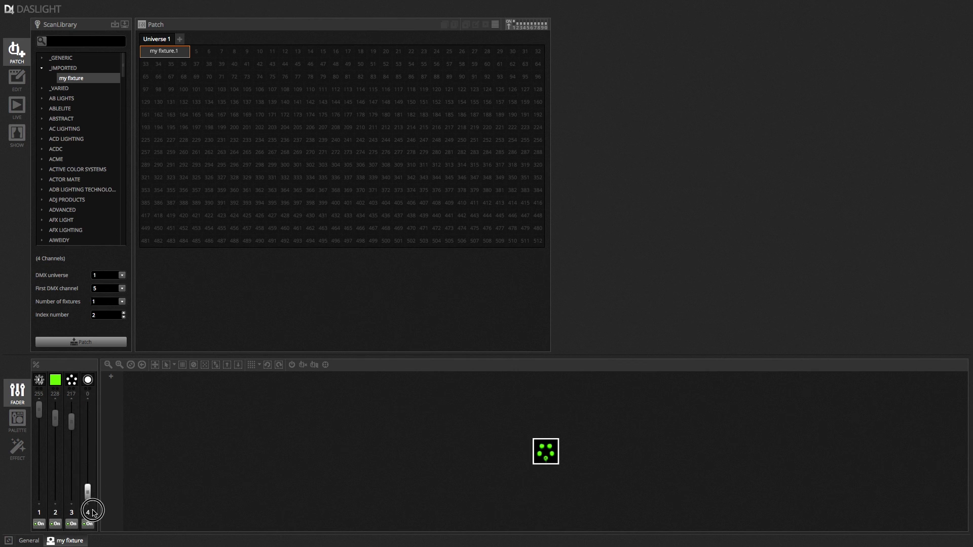
In PALETTE view, try magenta and blue, then settle on white with the open gobo
left_click(19, 421)
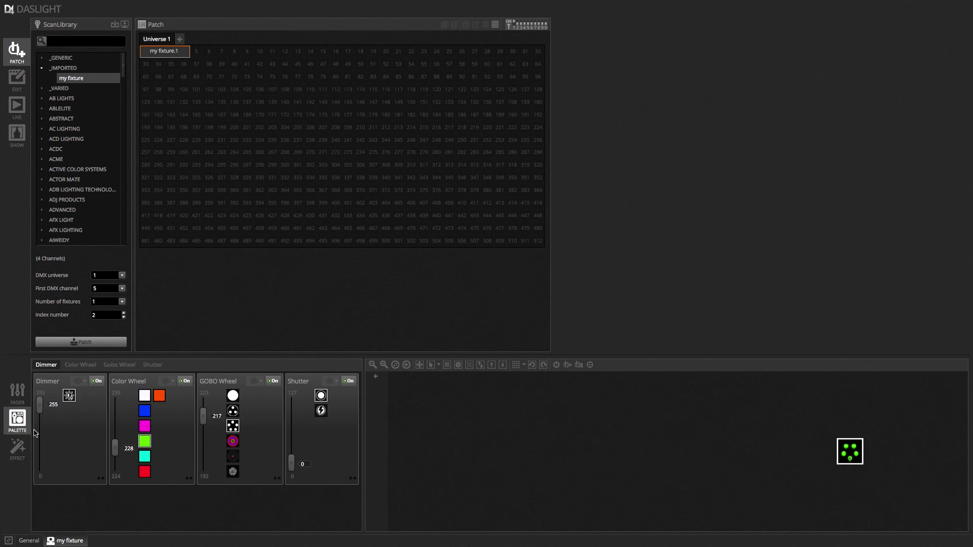
left_click(145, 426)
left_click(144, 410)
left_click(242, 394)
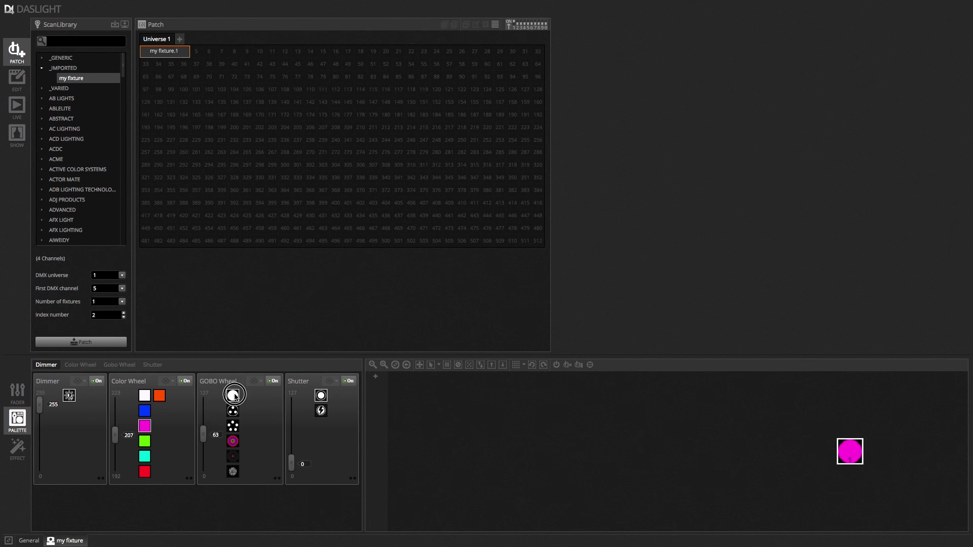
left_click(146, 399)
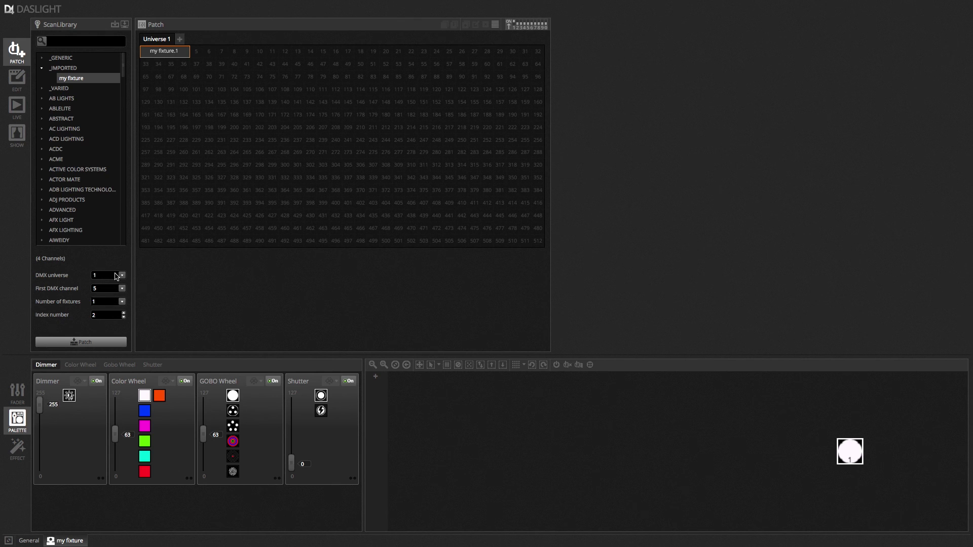
Patch 7 more copies into Universe 1, giving my fixture.1–8 on channels 1–32
left_click(122, 302)
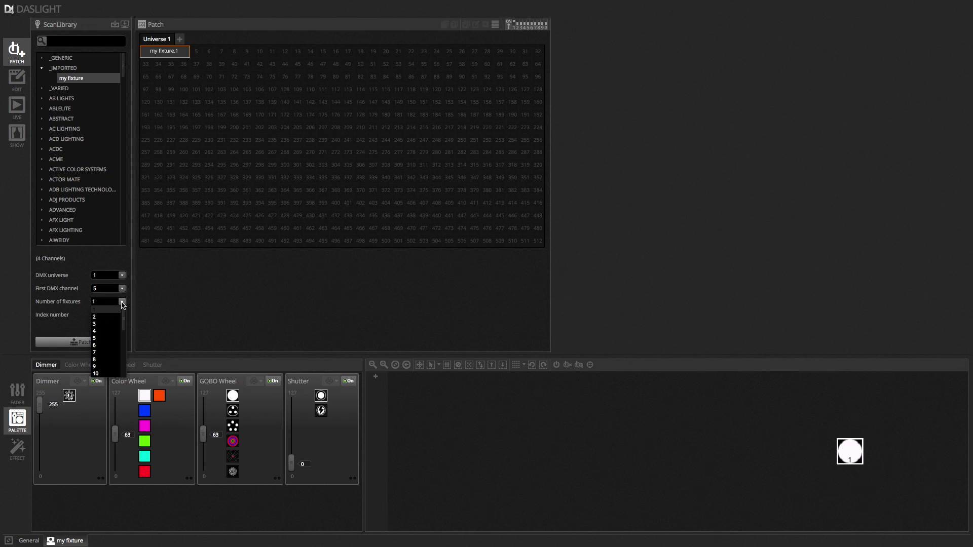
left_click(103, 352)
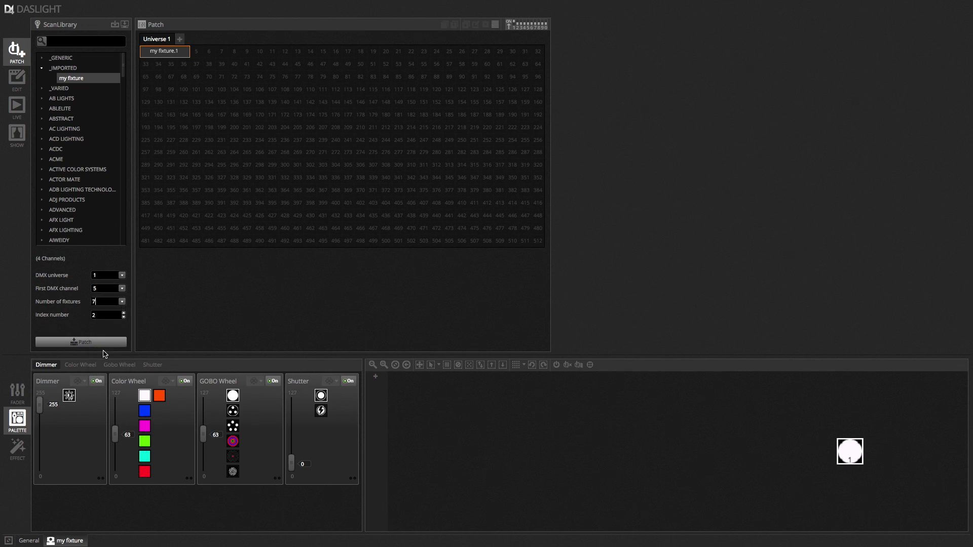
left_click(105, 343)
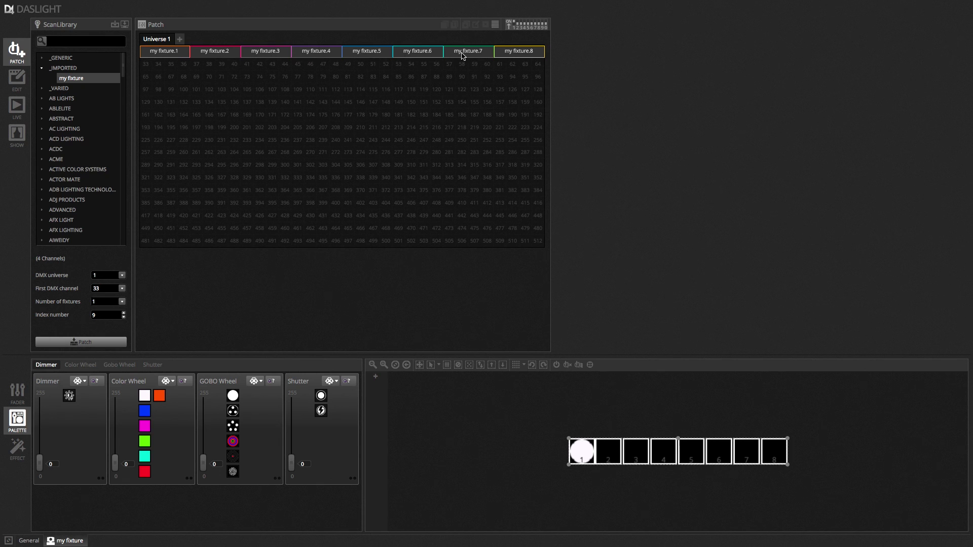
Rename my fixture.1 to left.1 using its right-click Rename option, then deselect it
left_click(169, 56)
right_click(169, 56)
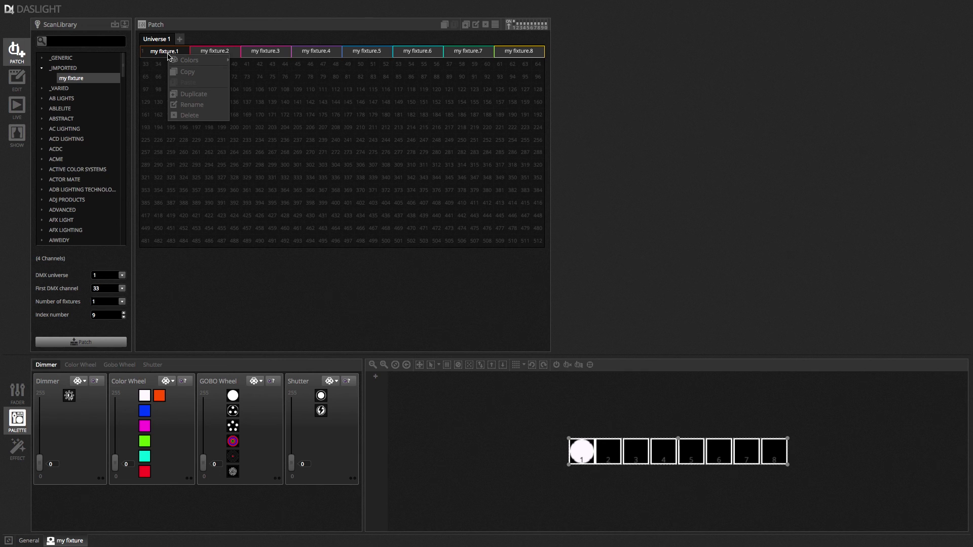
mouse_move(174, 60)
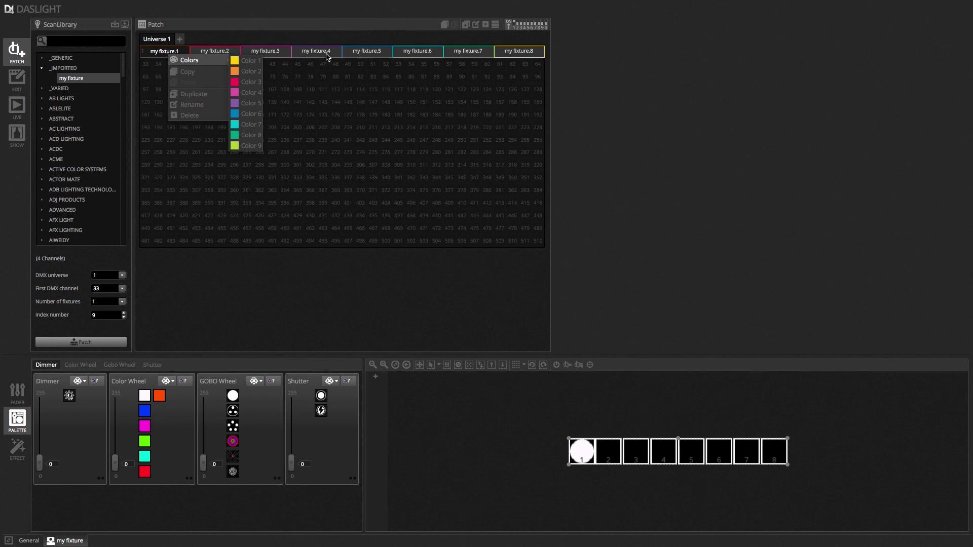
left_click(192, 105)
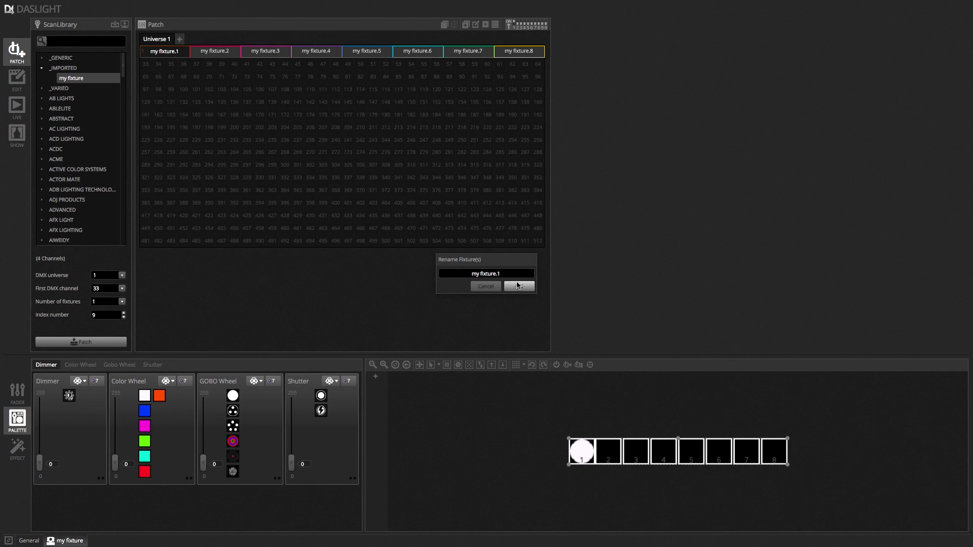
left_click(499, 274)
left_click_drag(499, 274, 413, 277)
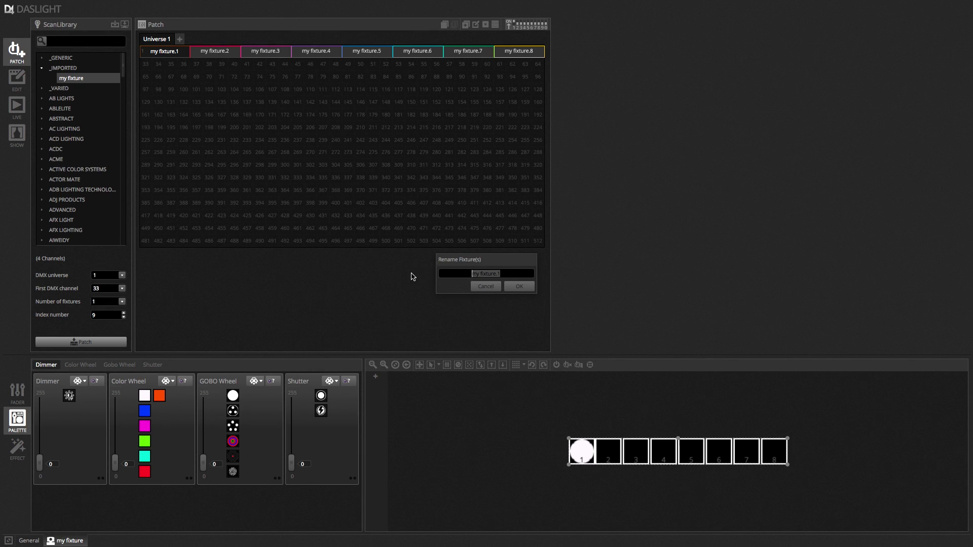
type("left")
left_click(526, 288)
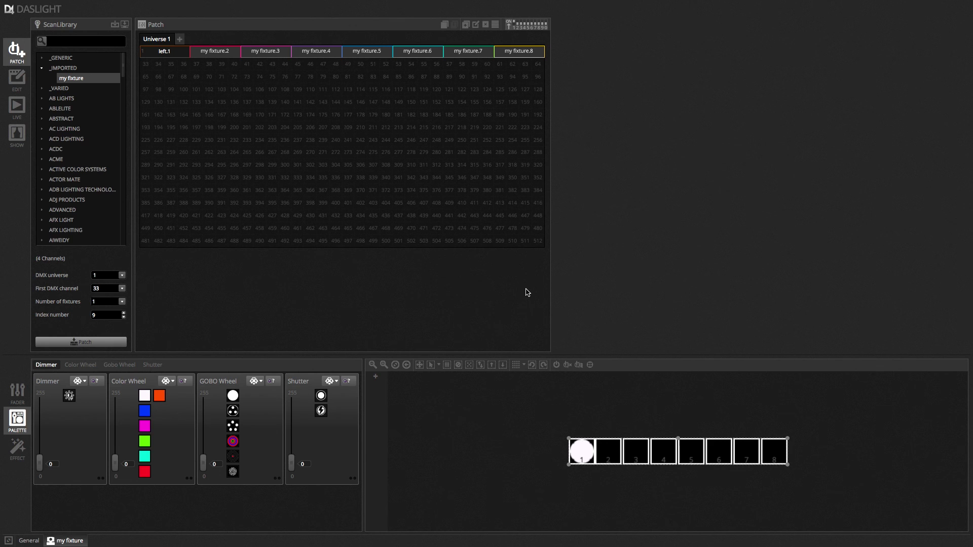
left_click(171, 57)
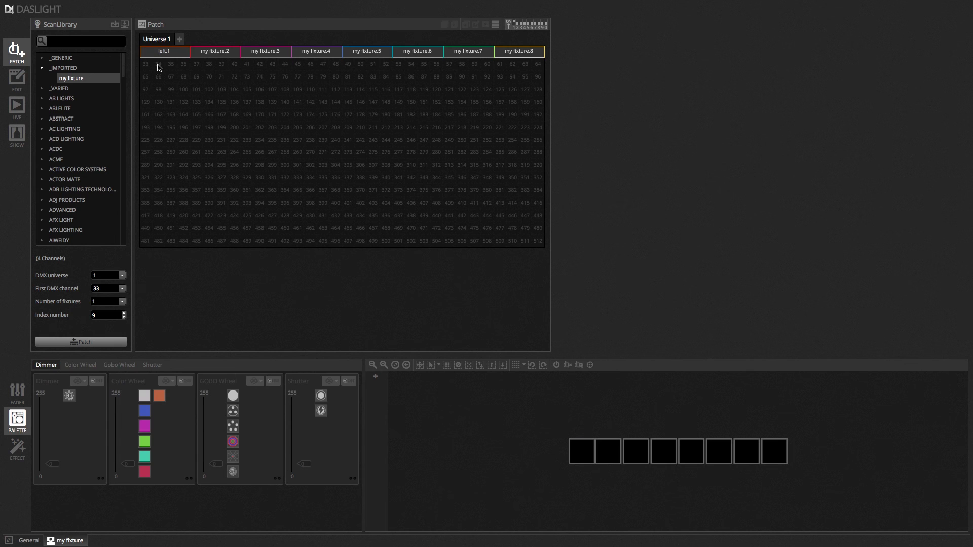
Show the Patch panel as a list and expand 001 - 004 left.1 to see its channels
left_click(495, 25)
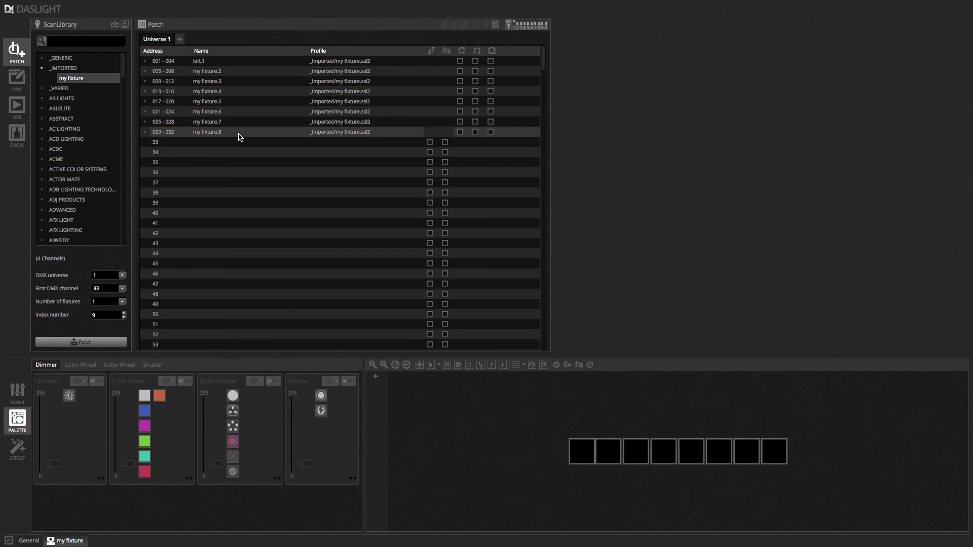
left_click(145, 61)
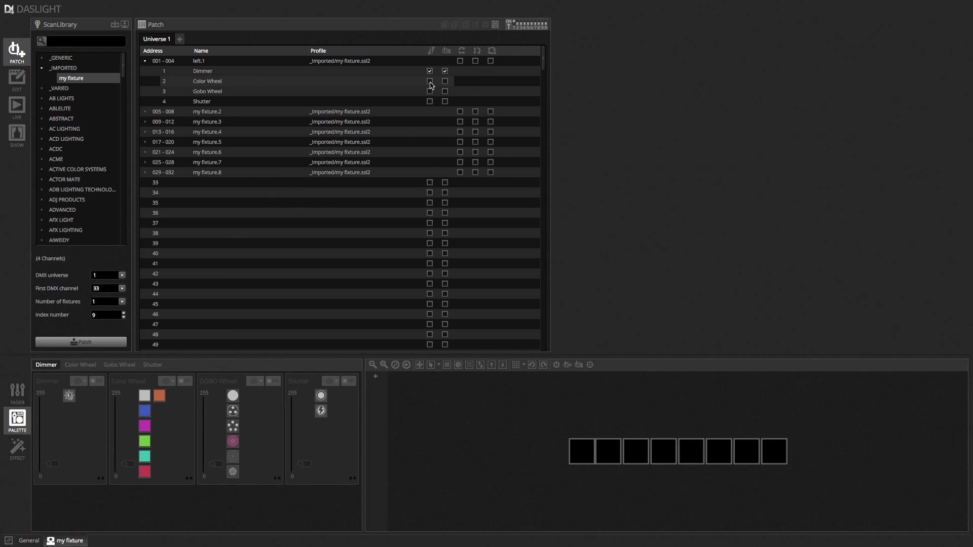
In Edit mode, select the first fixture in the visualiser and make scene step 1 blue
left_click(15, 80)
left_click(547, 424)
left_click_drag(547, 425, 516, 426)
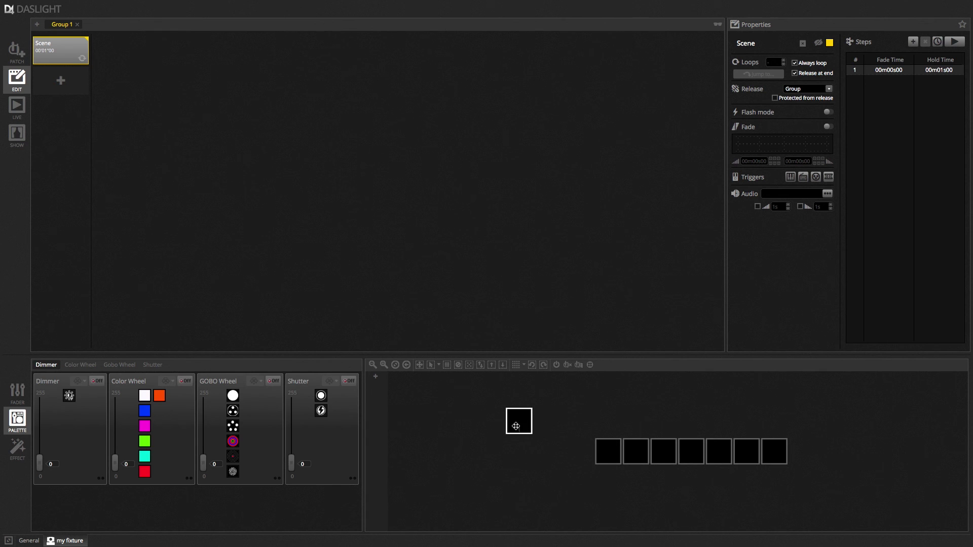
left_click(581, 367)
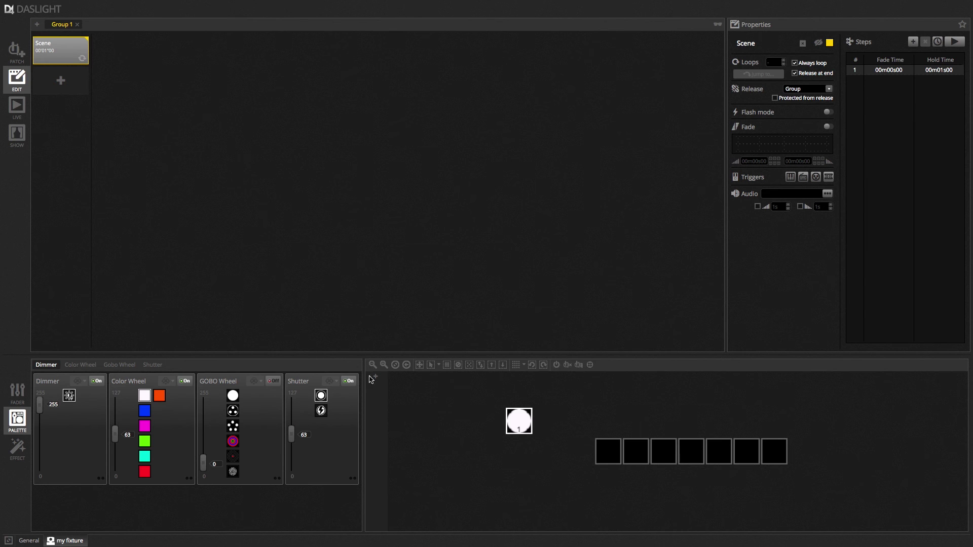
left_click(146, 412)
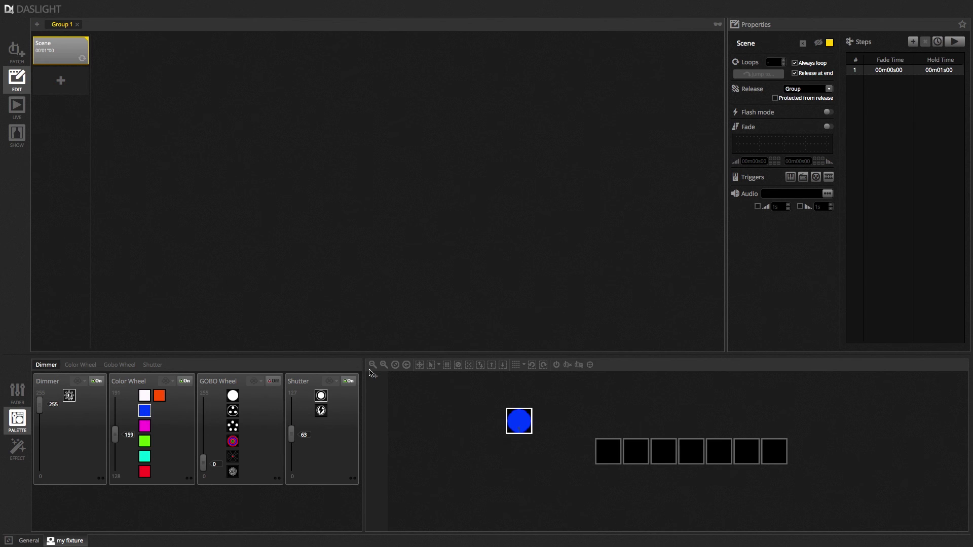
Add a second step set to green with the Dimmer lowered to 112
left_click(914, 42)
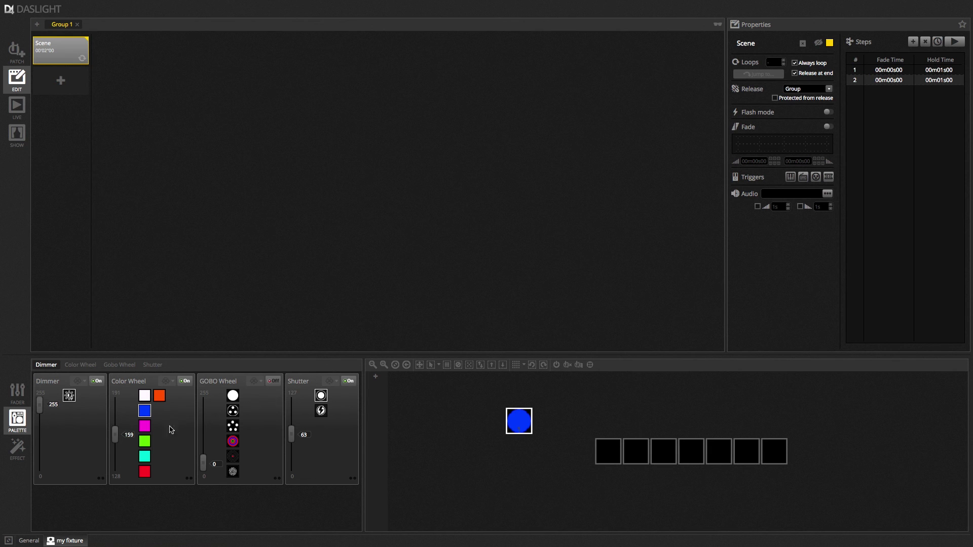
left_click(145, 441)
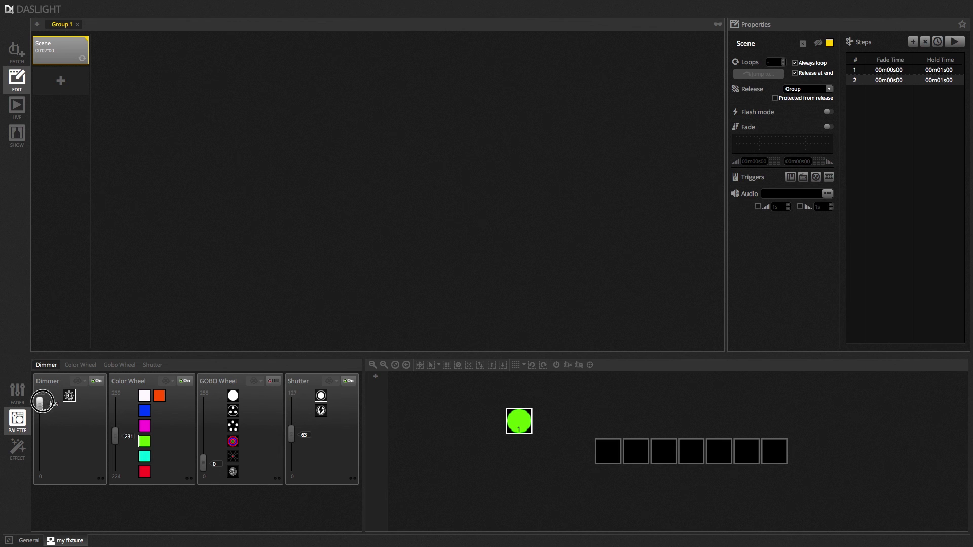
left_click_drag(39, 404, 39, 437)
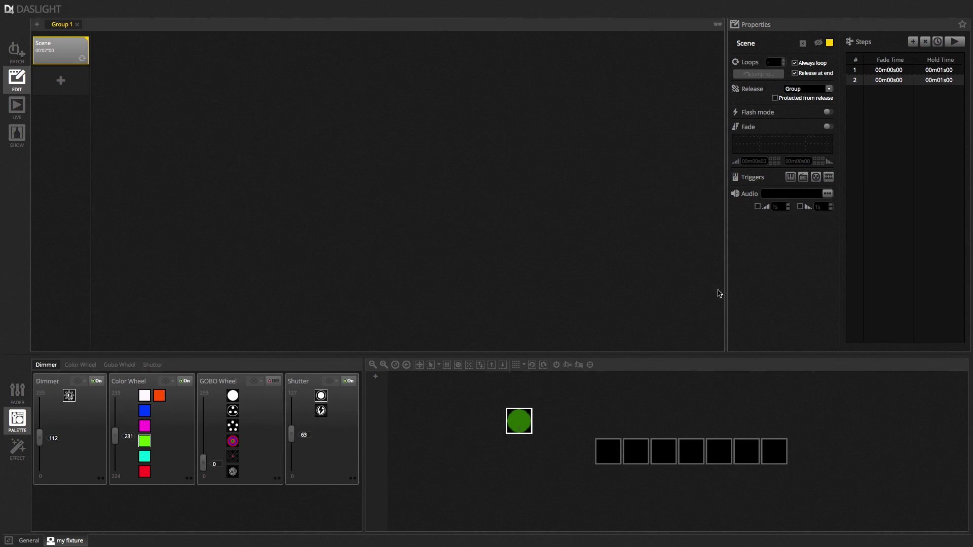
Give scene steps 1 and 2 a 5-second fade time
left_click(901, 71)
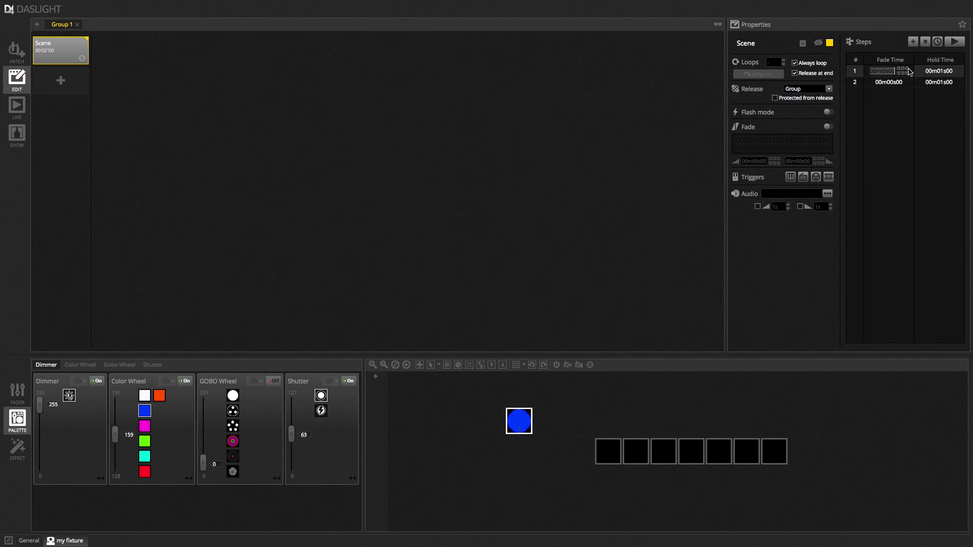
left_click(902, 68)
left_click(903, 68)
left_click(904, 69)
left_click(901, 81)
left_click(901, 83)
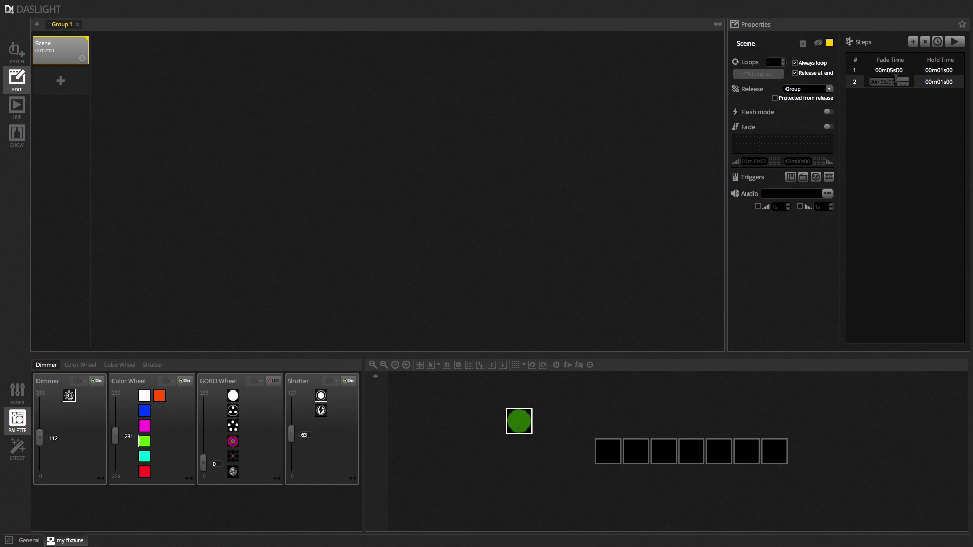
left_click(899, 71)
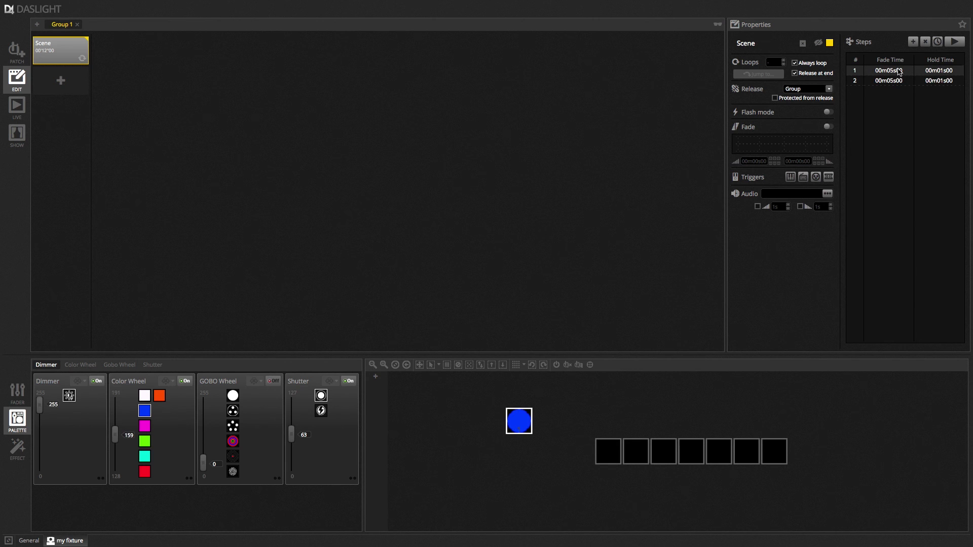
Set the hold time of both steps to 00m00s00
left_click(951, 72)
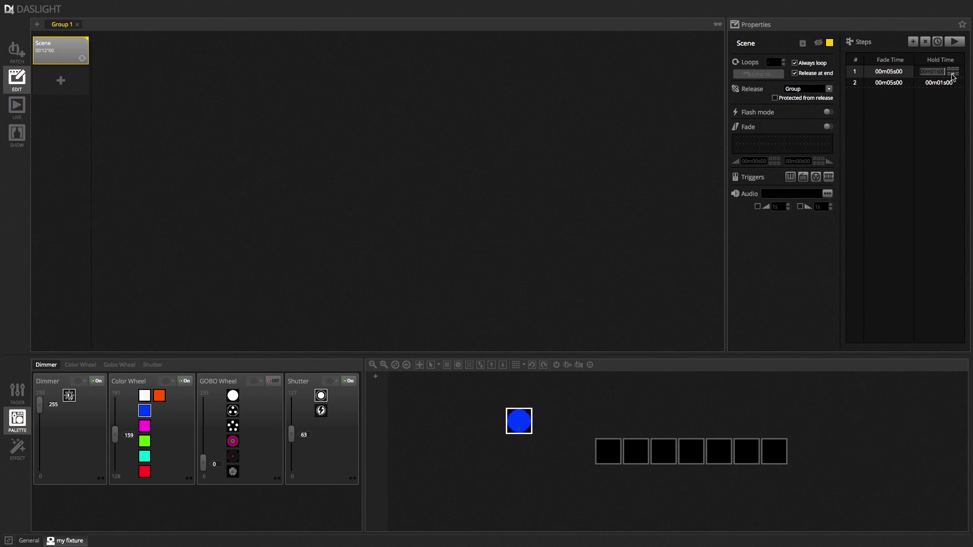
left_click(951, 82)
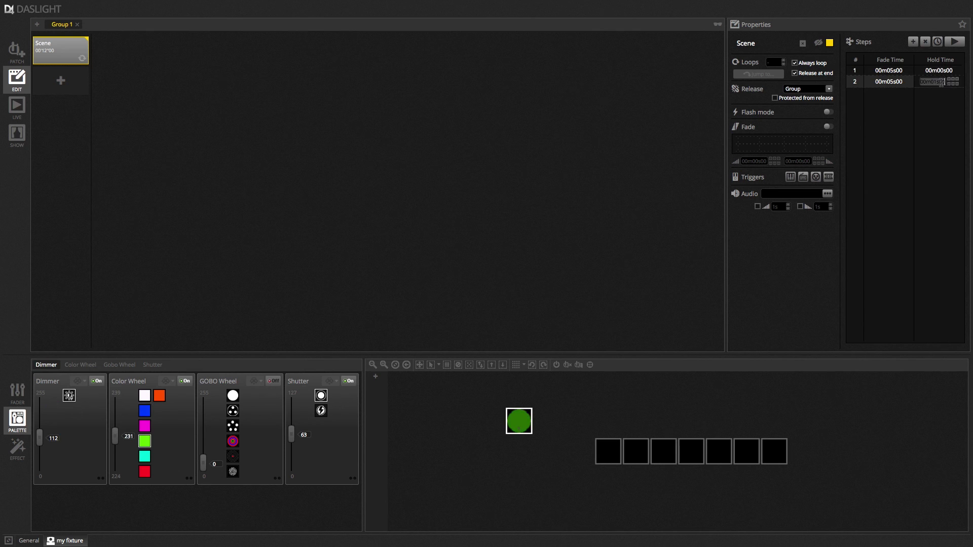
left_click(952, 84)
left_click(885, 75)
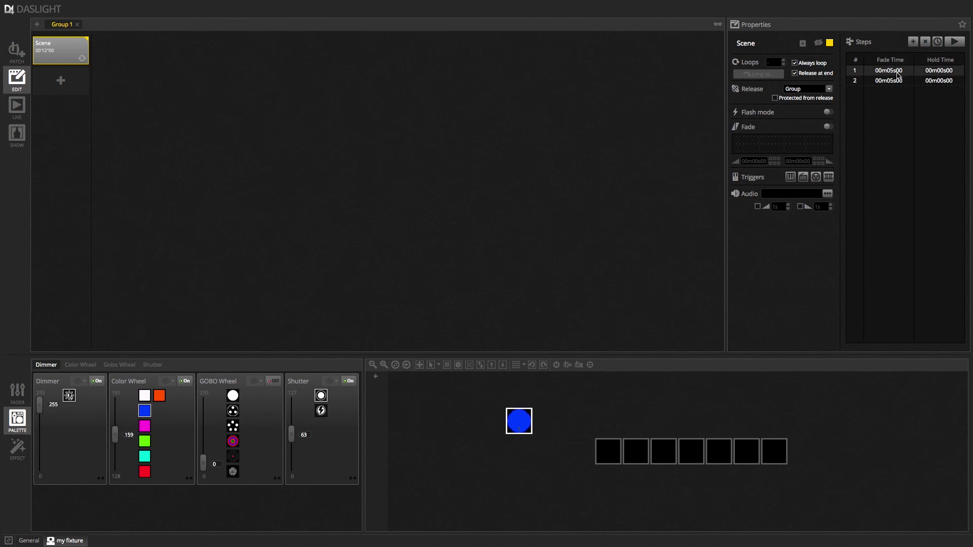
Untick Always loop, then play the scene and stop playback with Space
left_click(794, 63)
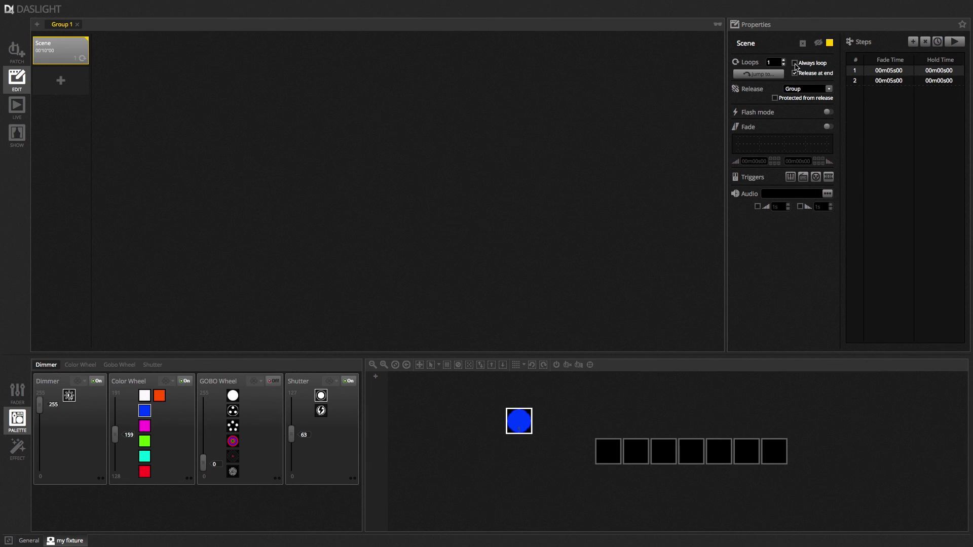
left_click(954, 43)
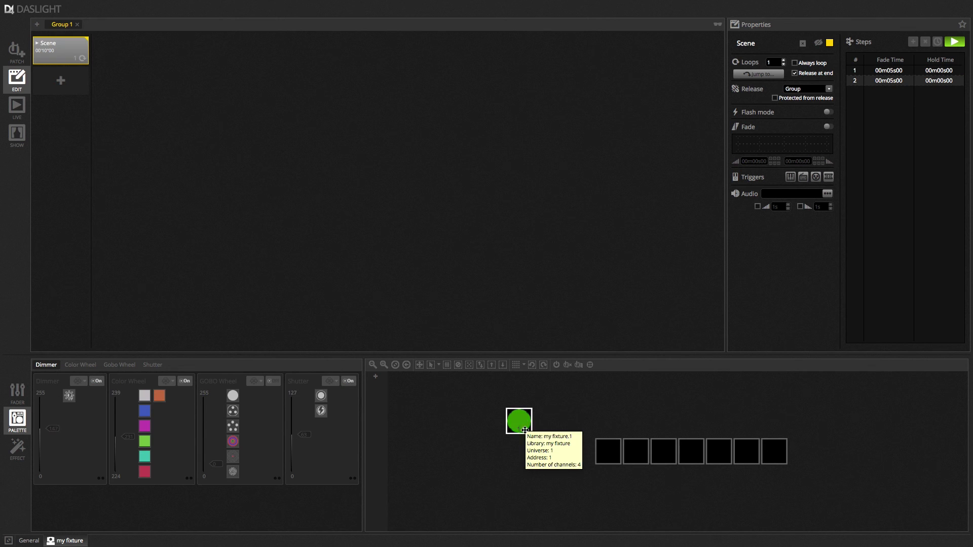
key("space")
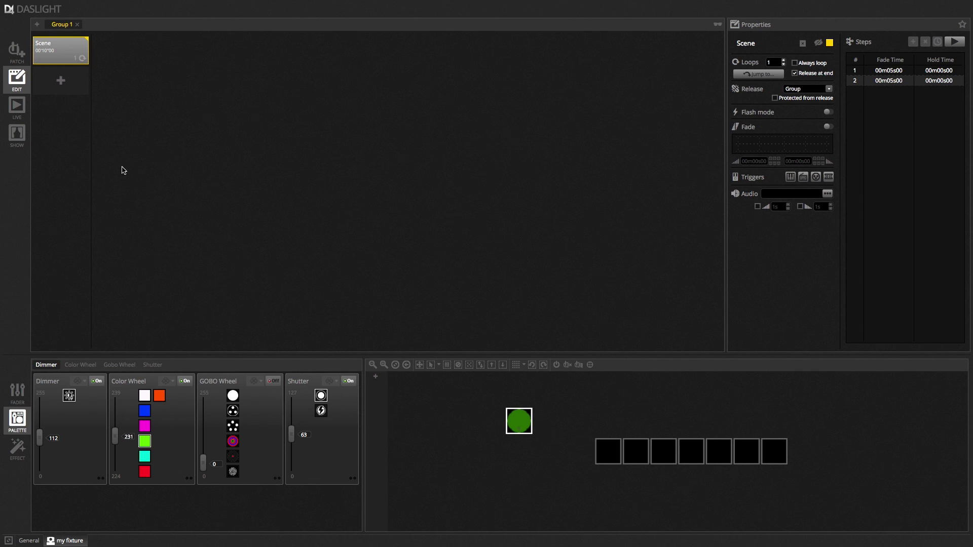
left_click(10, 51)
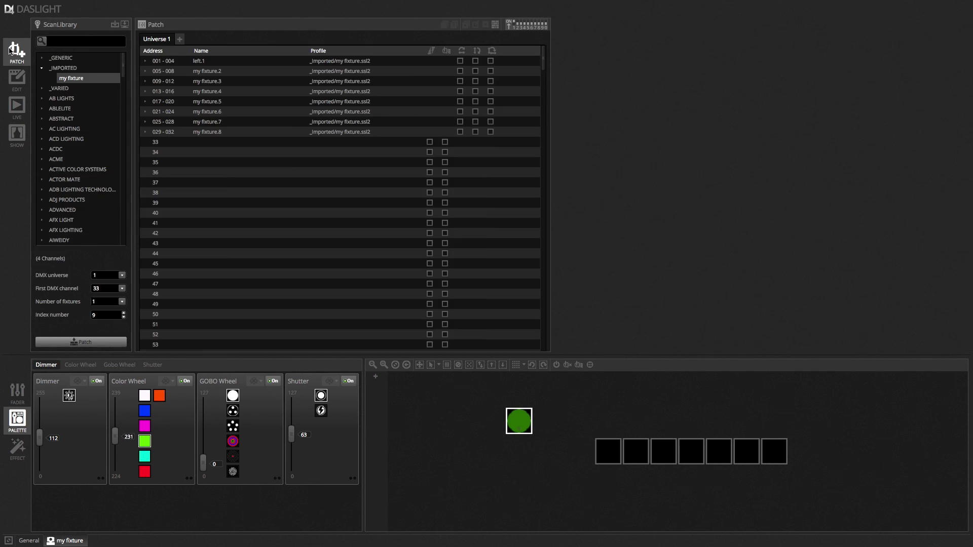
left_click(146, 61)
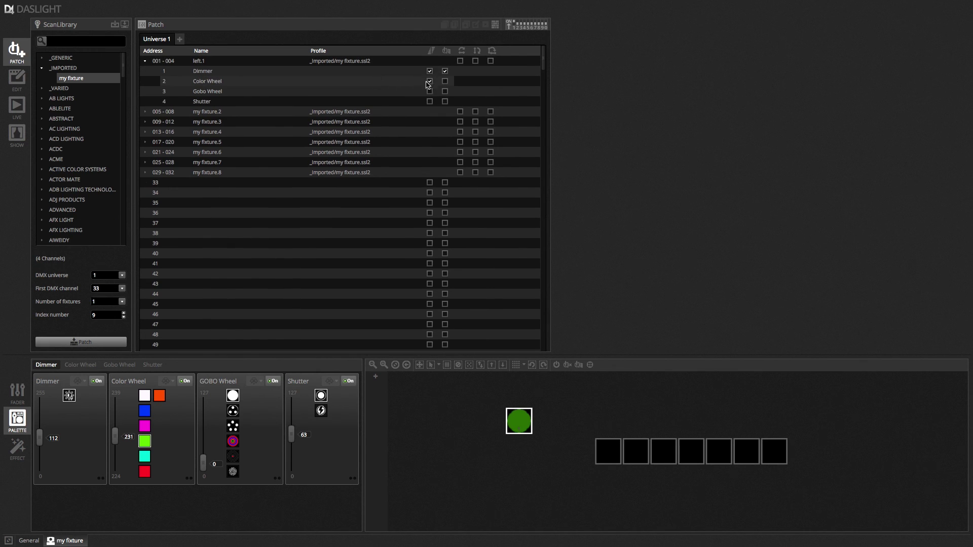
left_click(17, 77)
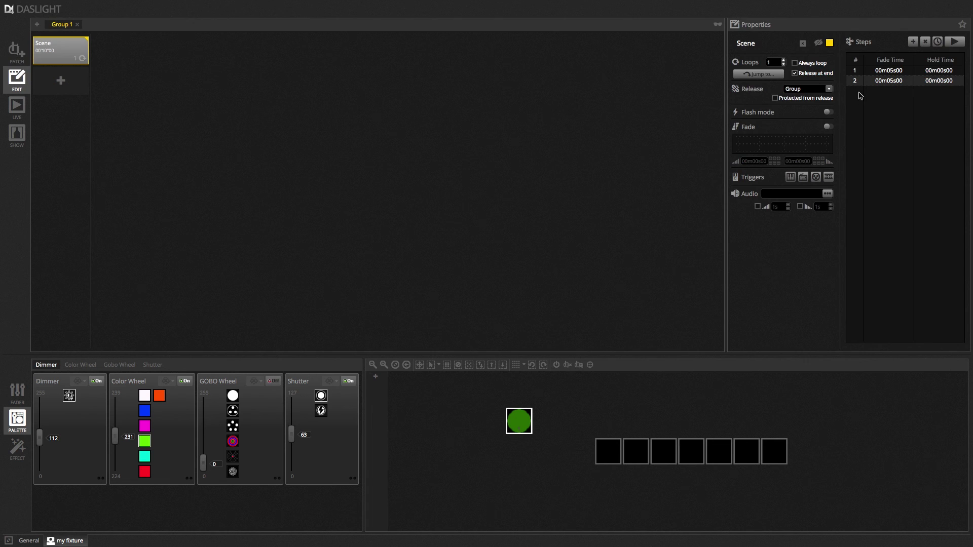
left_click(909, 71)
left_click(954, 41)
On the Patch page, expand left.1 and tick the second option on its Dimmer channel
left_click(22, 55)
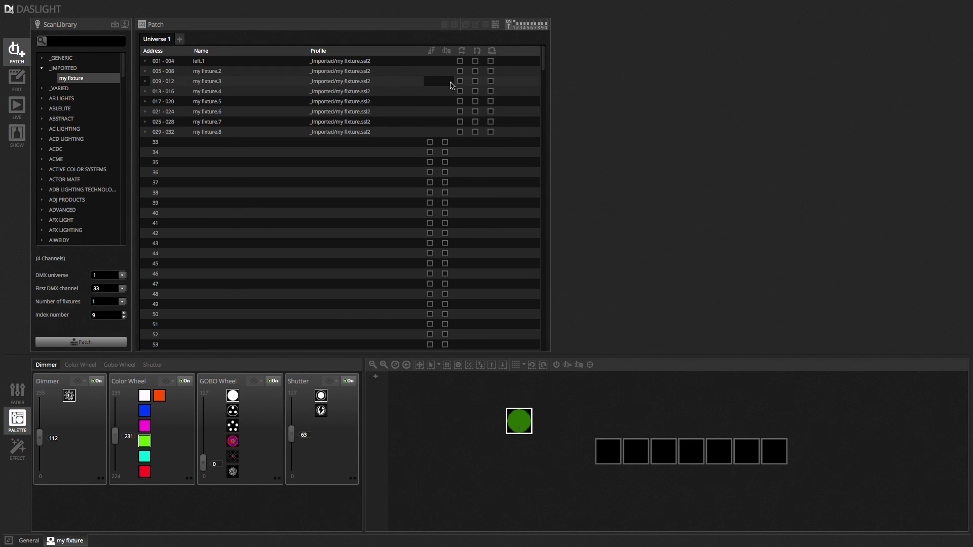
left_click(145, 61)
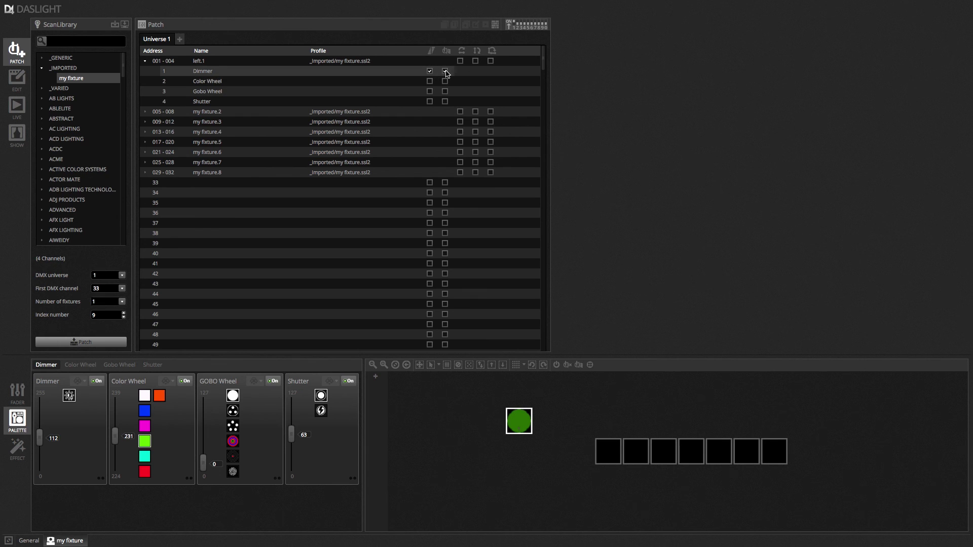
left_click(445, 72)
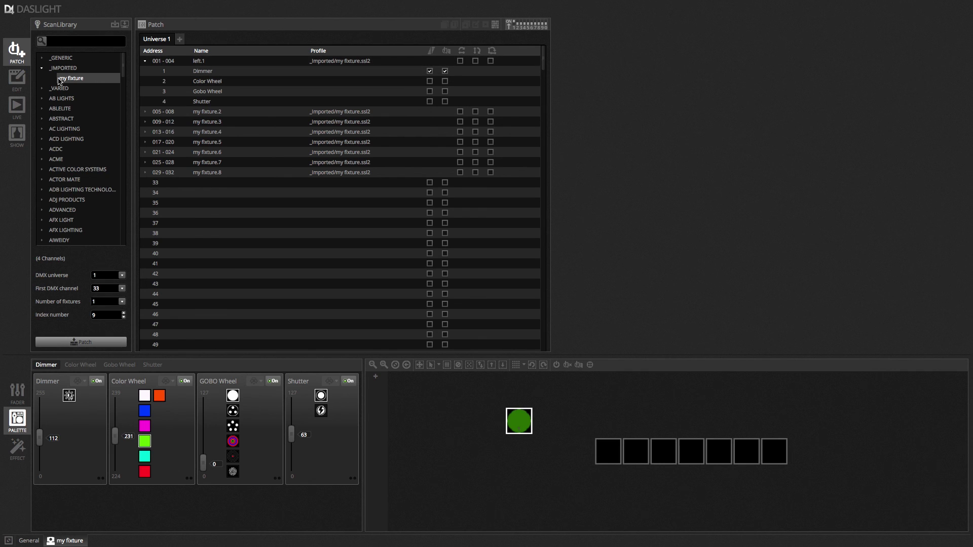
Play Group 1's Scene on the Live page and drag the Master Dimmer about halfway down
left_click(17, 106)
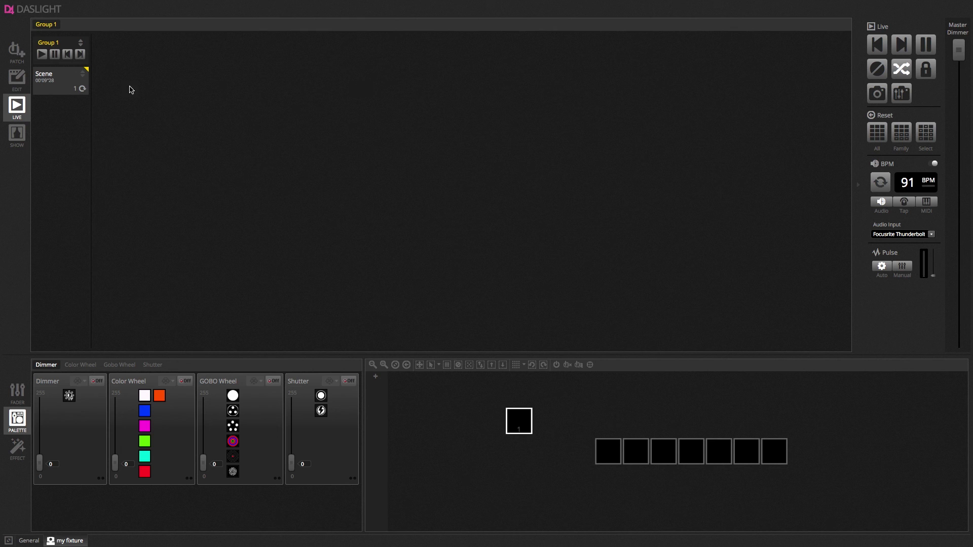
left_click(62, 81)
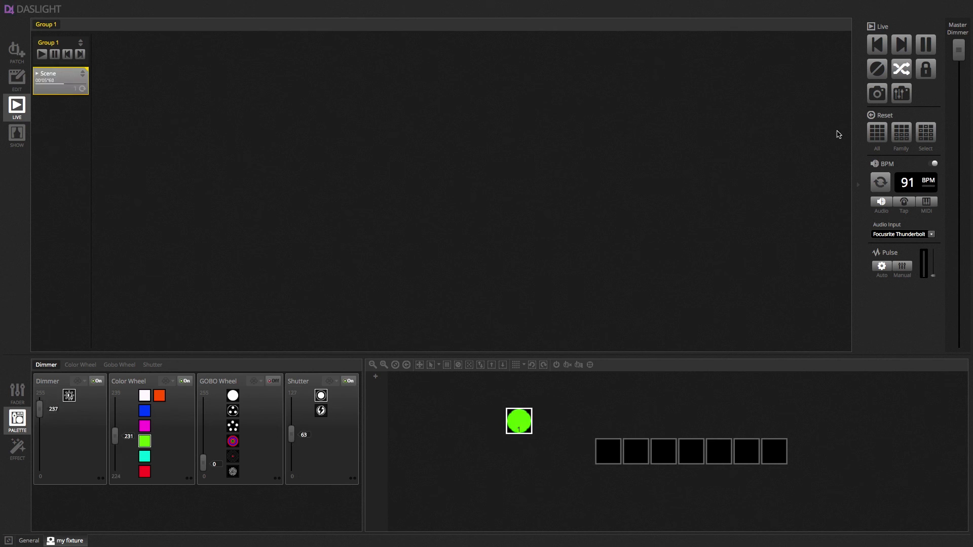
left_click_drag(957, 64, 958, 307)
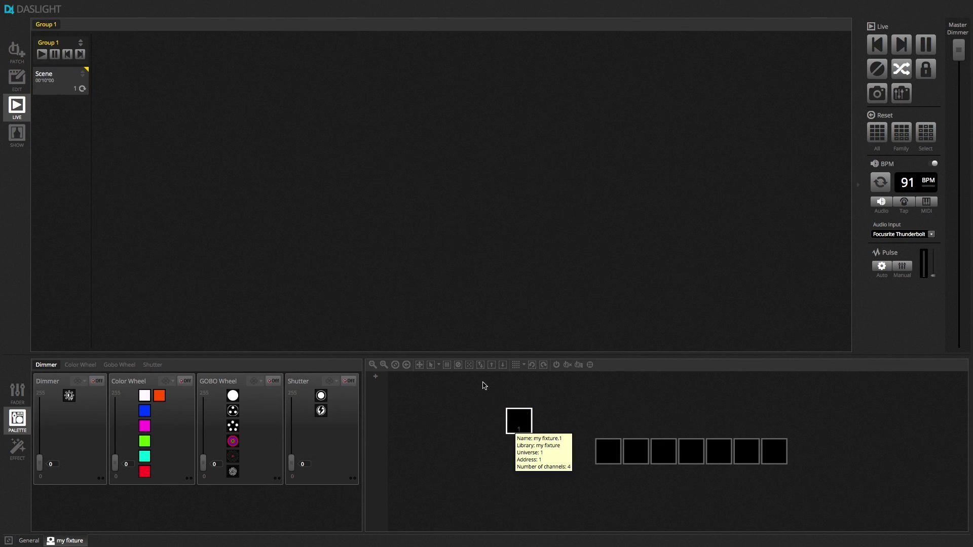
Recheck left.1's channels in the Patch list, then replay the Scene live and adjust the Master Dimmer
left_click(18, 53)
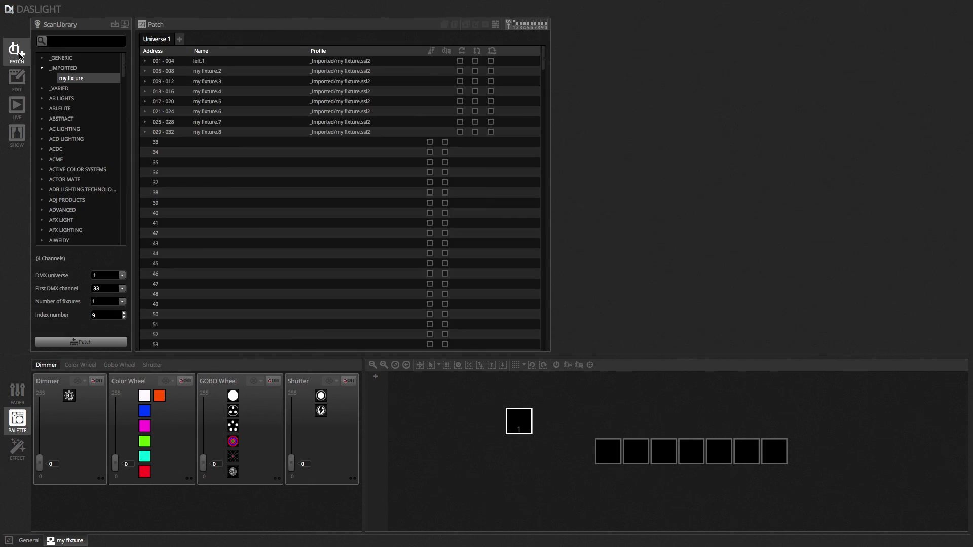
left_click(145, 60)
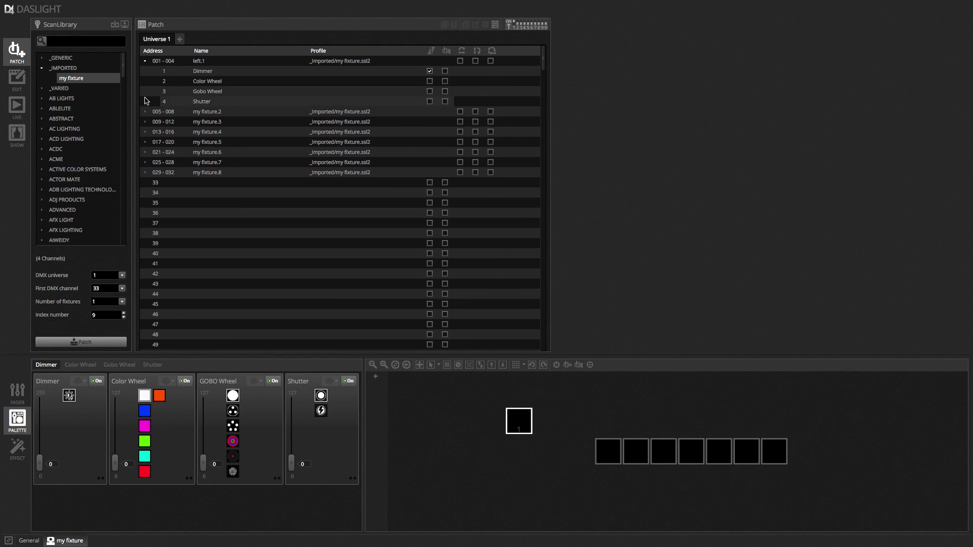
left_click(18, 108)
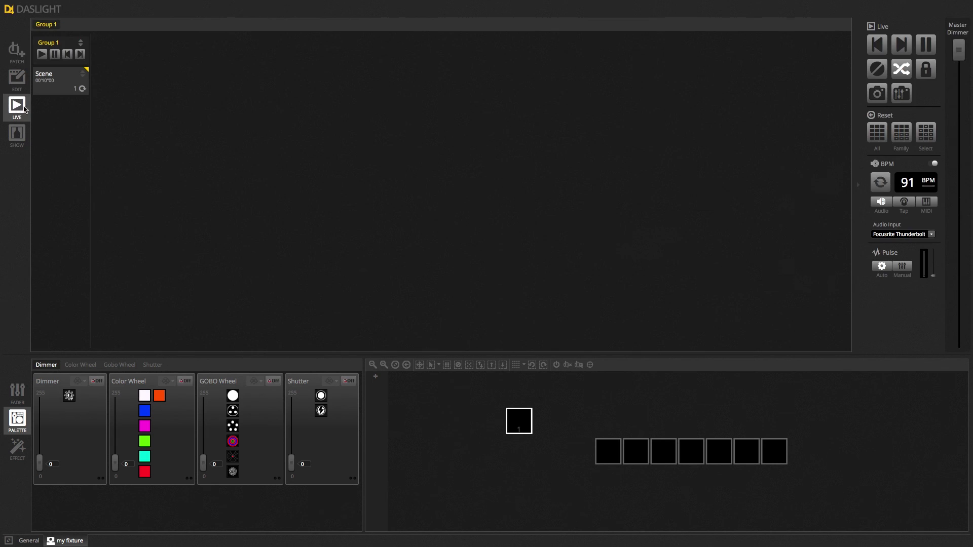
left_click(59, 82)
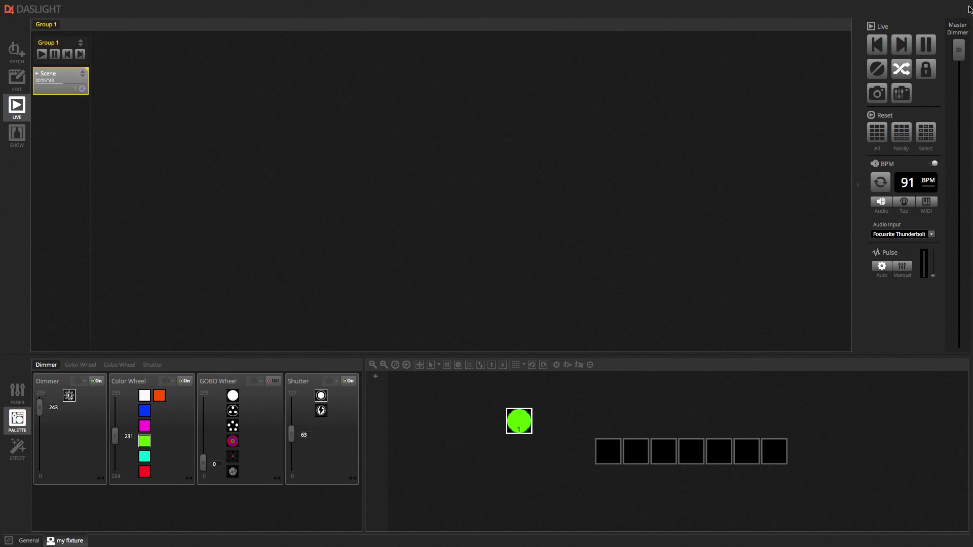
mouse_move(958, 50)
left_mouse_down()
mouse_move(951, 217)
mouse_move(947, 147)
mouse_move(954, 254)
mouse_move(957, 49)
left_mouse_up()
Stop the live Scene and go back to the Patch page via Edit
left_click(72, 79)
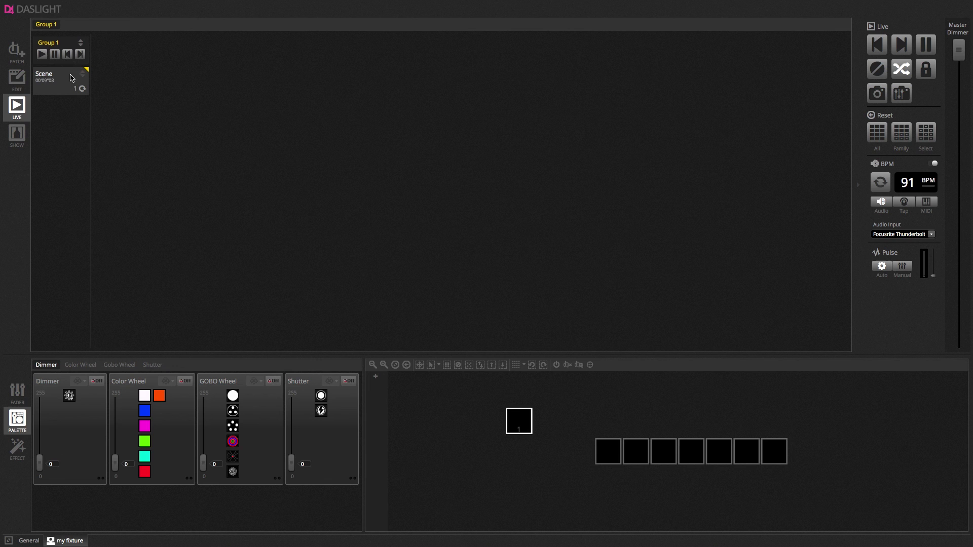
left_click(18, 77)
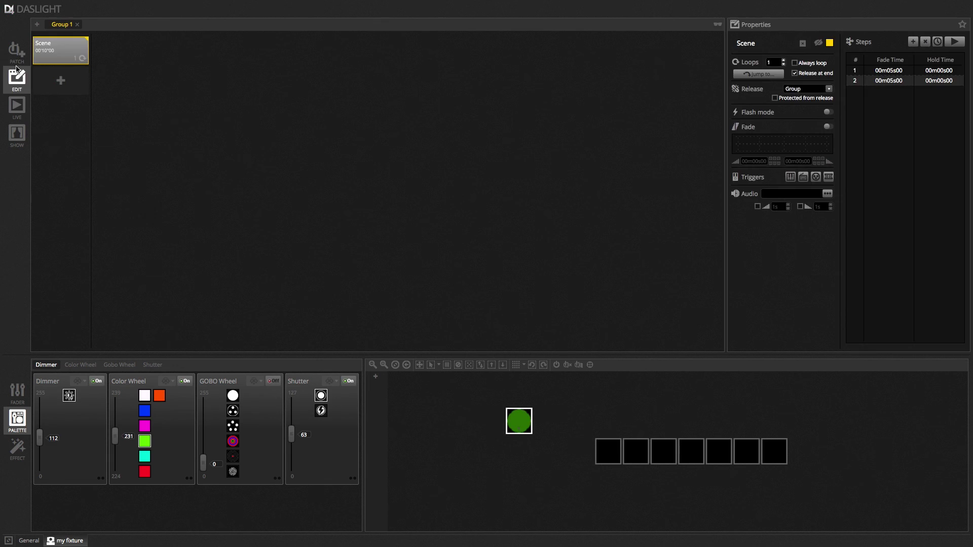
left_click(17, 62)
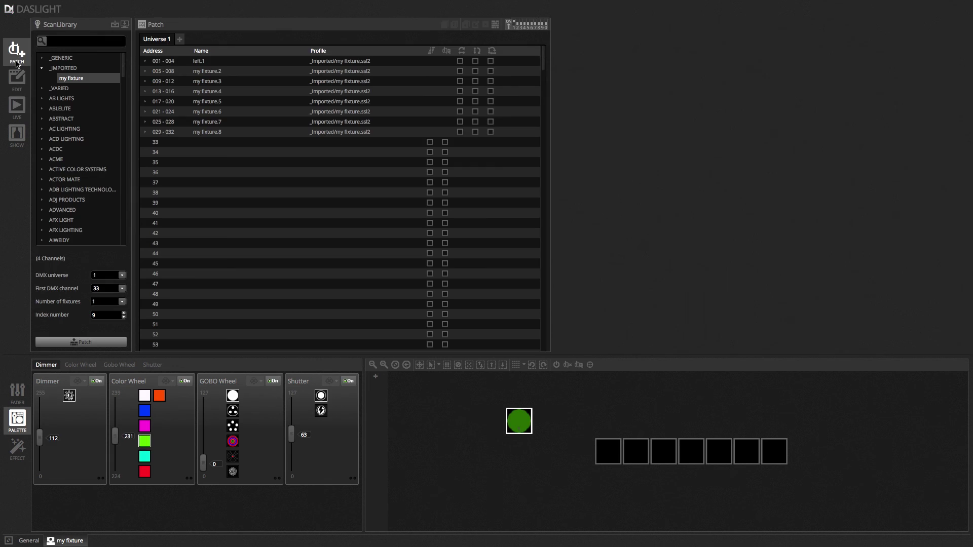
Delete the eight my fixture units and patch a _GENERIC moving head at Universe 1 channel 1
left_click(145, 61)
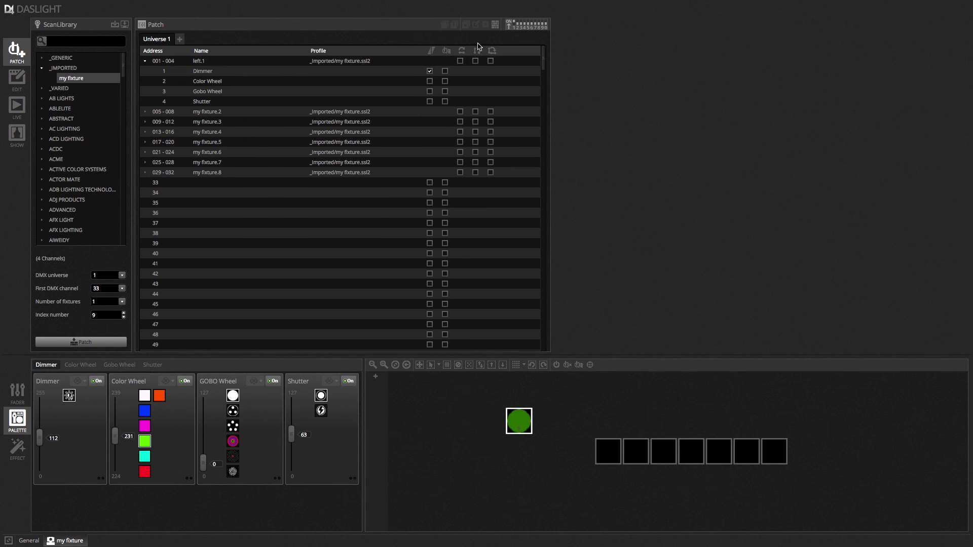
left_click(495, 25)
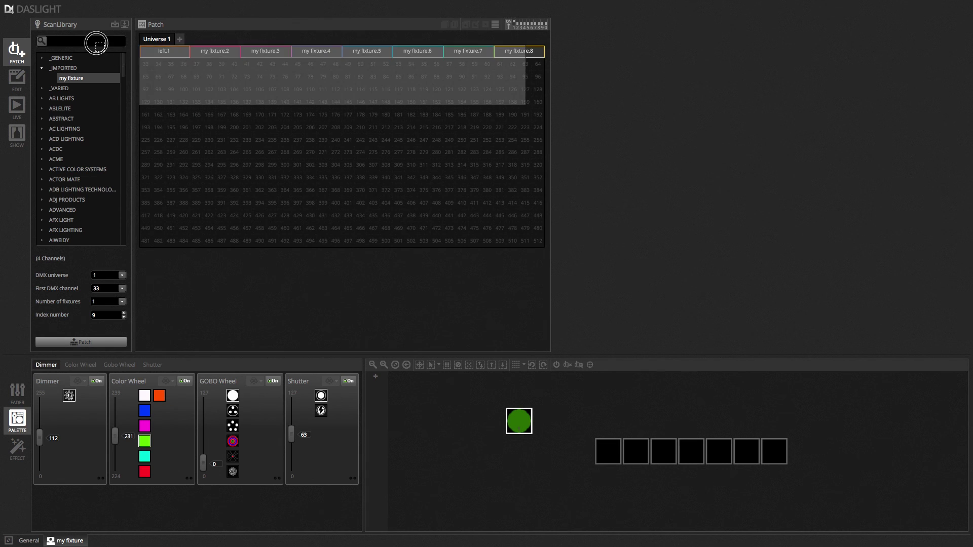
left_click(485, 24)
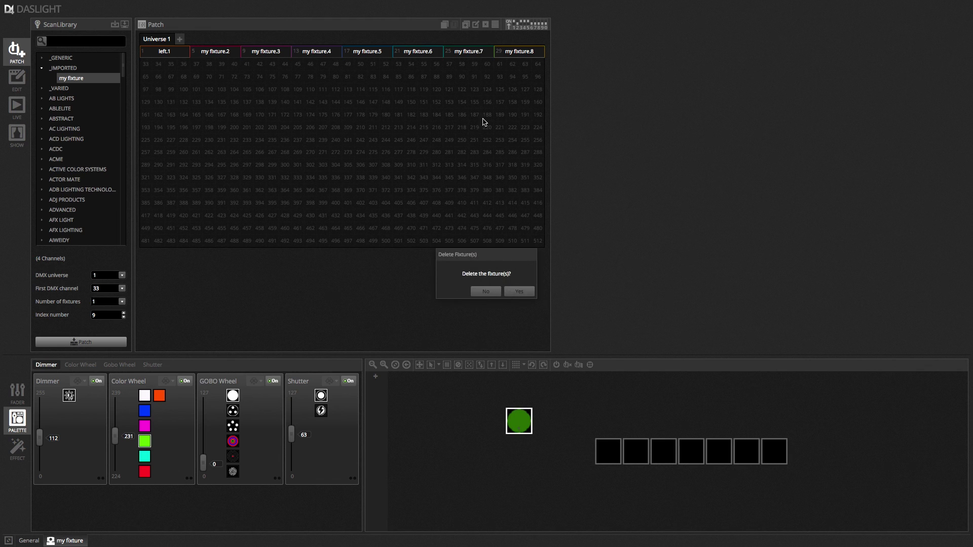
left_click(517, 291)
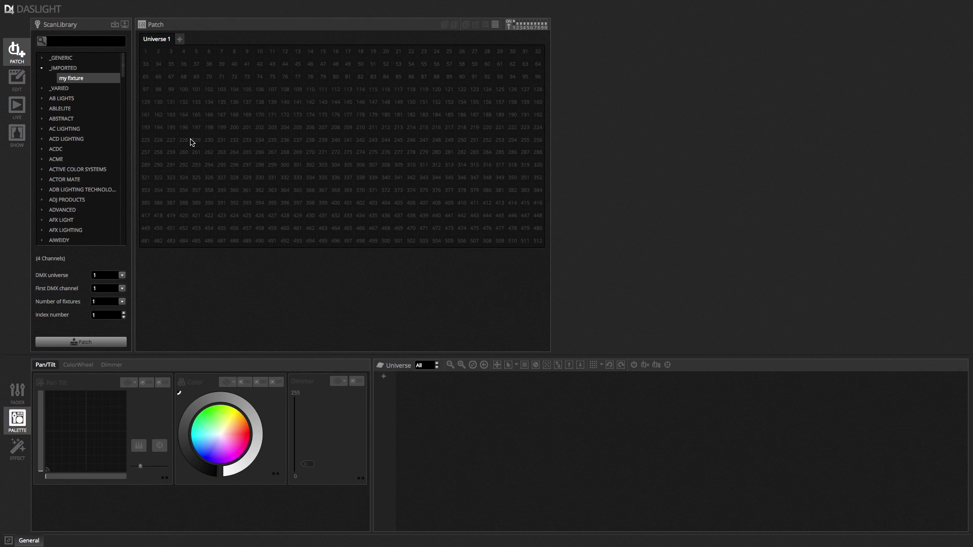
left_click(41, 59)
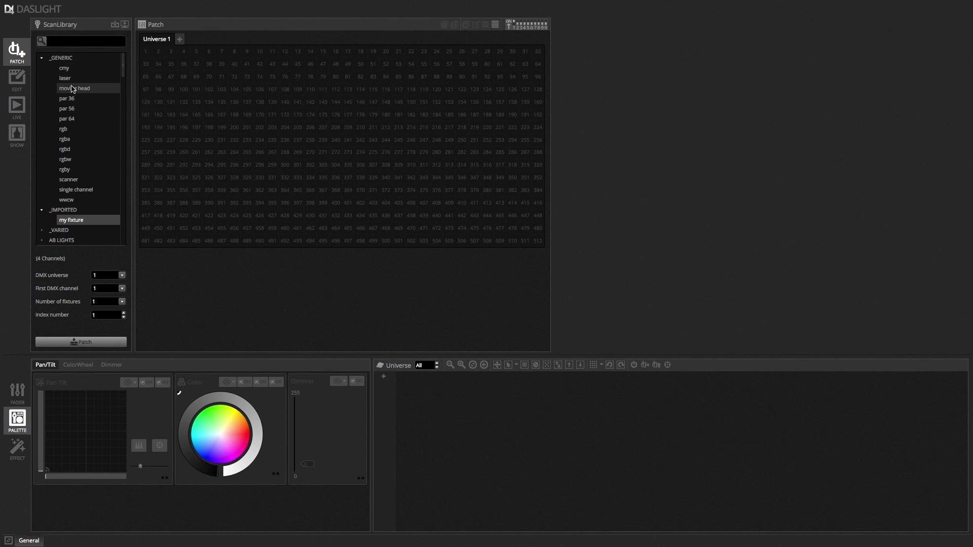
left_click_drag(74, 89, 144, 54)
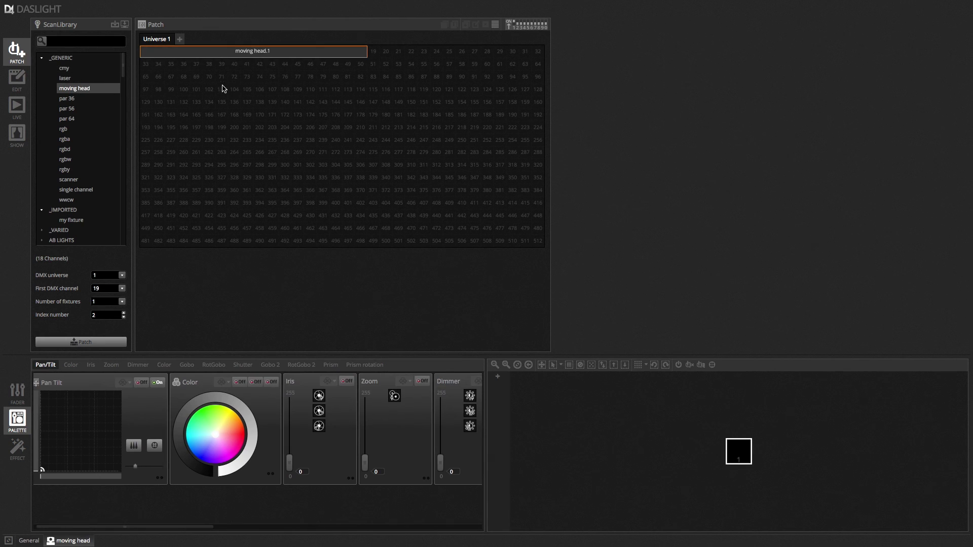
Launch the 3D Visualizer from Tools and select the moving head so its beam lights up
mouse_move(200, 4)
left_click(122, 5)
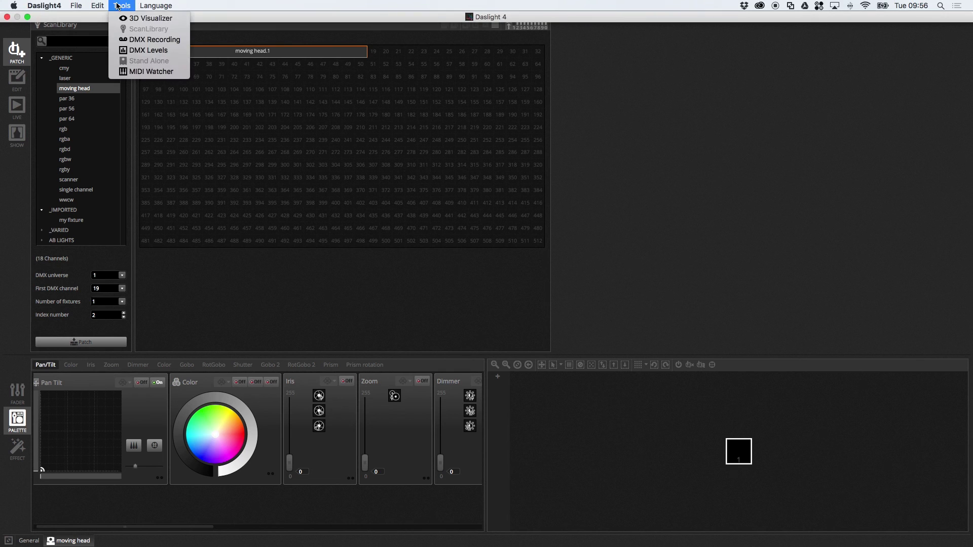
left_click(129, 24)
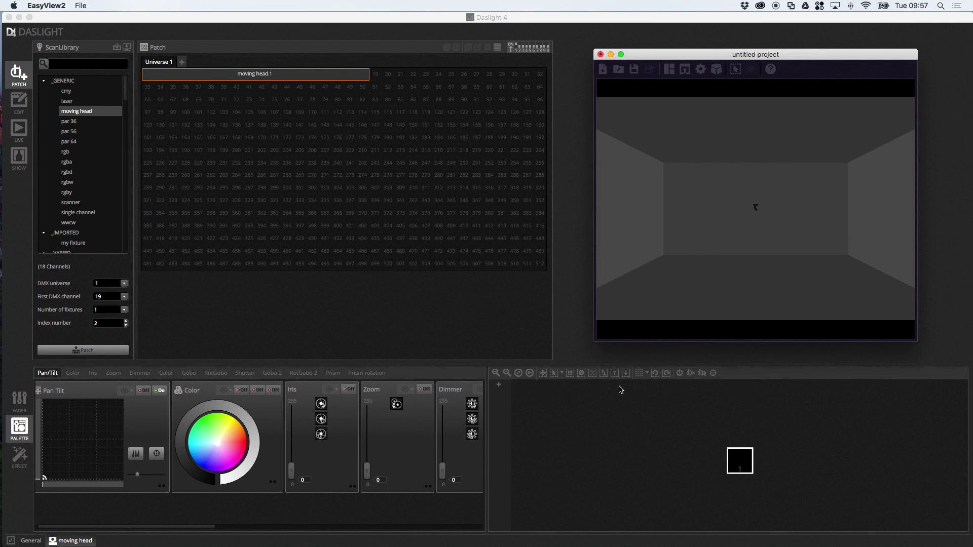
left_click(701, 373)
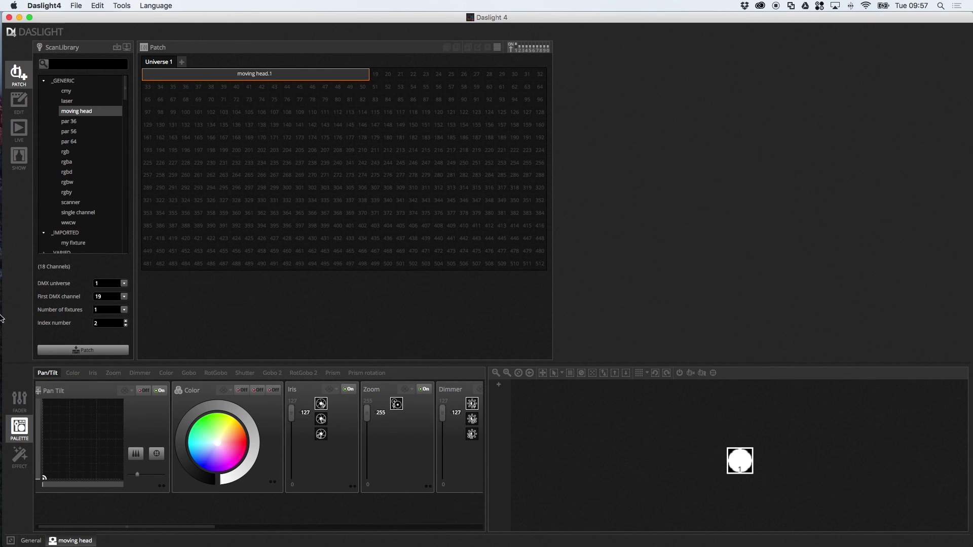
With the visualizer showing, centre the moving head's pan and tilt so the beam points straight down
mouse_move(2, 310)
left_click(18, 397)
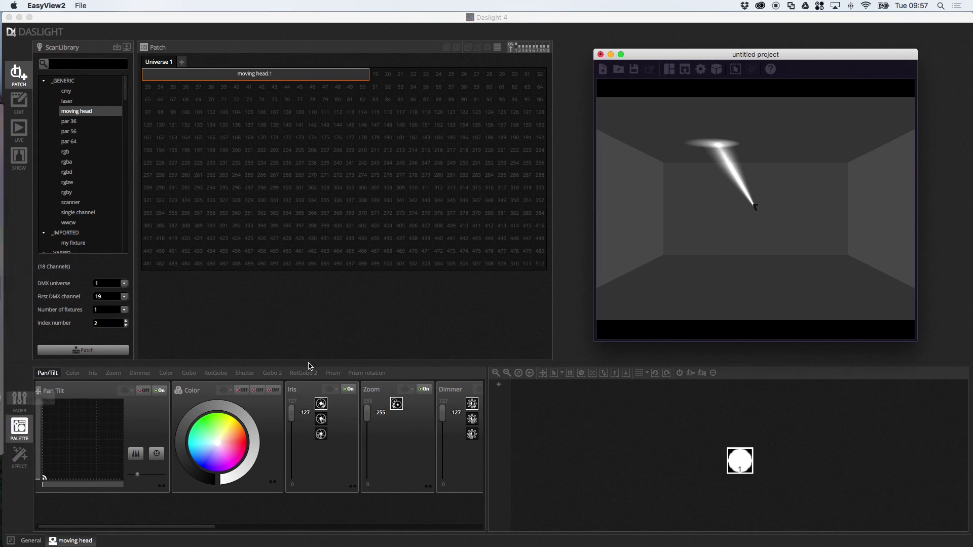
left_click(685, 70)
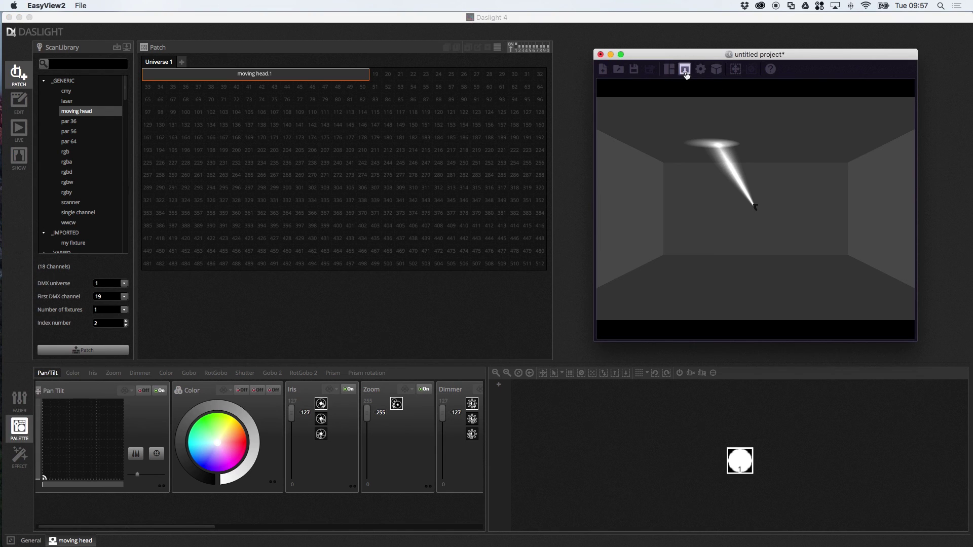
left_click(44, 476)
left_click(157, 455)
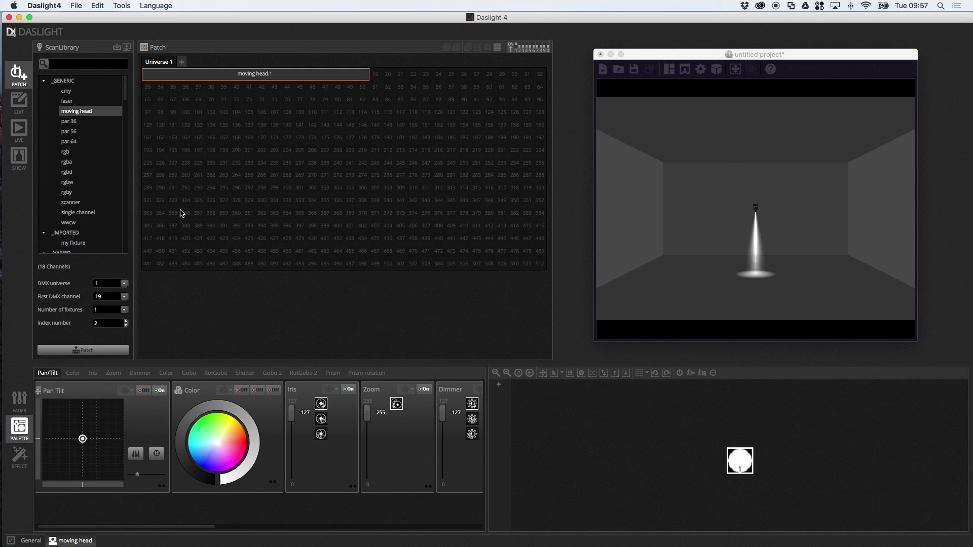
List the patched fixtures, invert moving head.1's tilt, and test it by moving tilt and pan
left_click(497, 48)
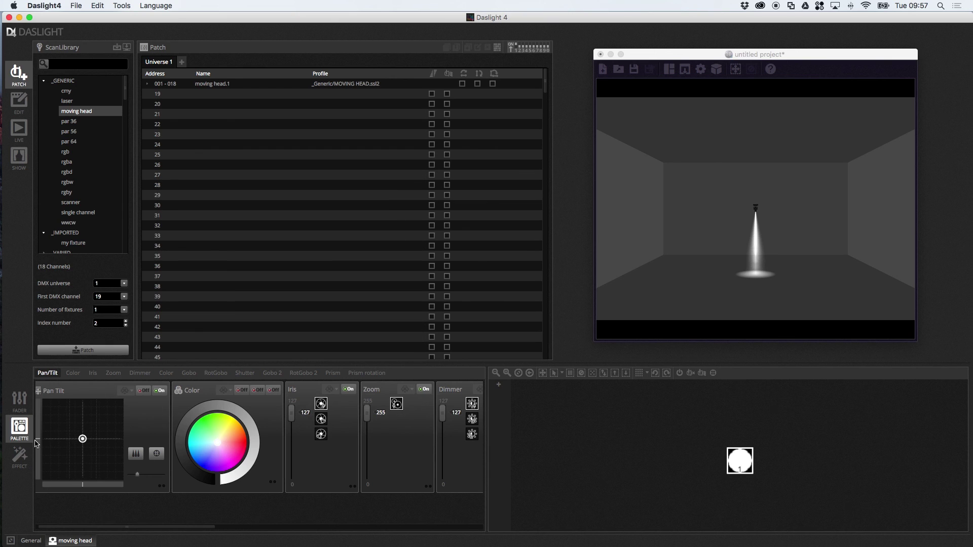
left_click_drag(36, 443, 83, 455)
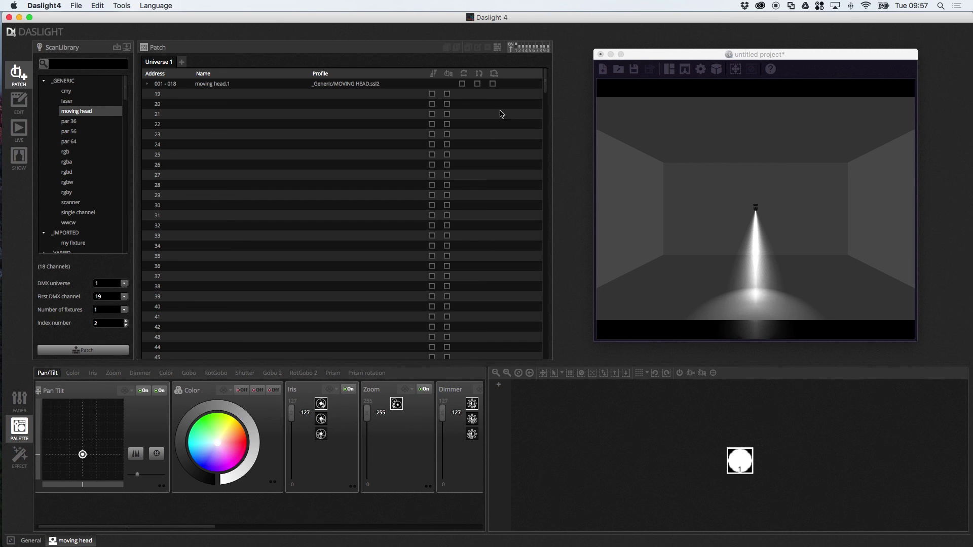
left_click(478, 84)
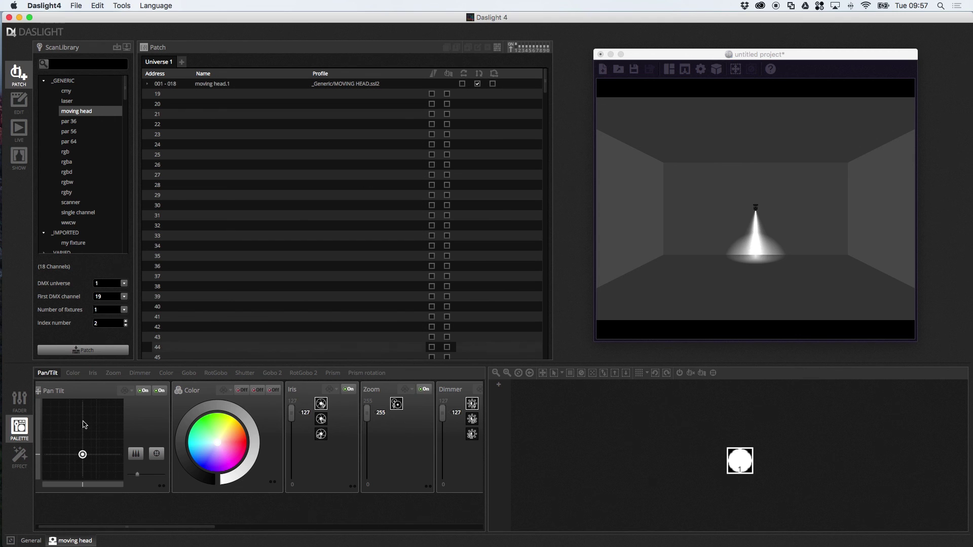
mouse_move(37, 454)
left_mouse_down()
mouse_move(41, 412)
mouse_move(39, 462)
left_mouse_up()
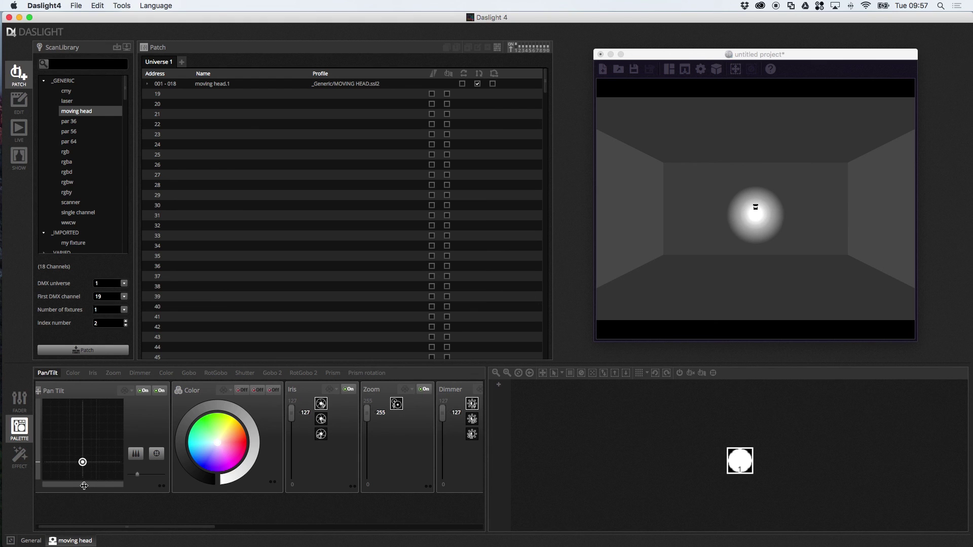
left_click_drag(84, 486, 92, 488)
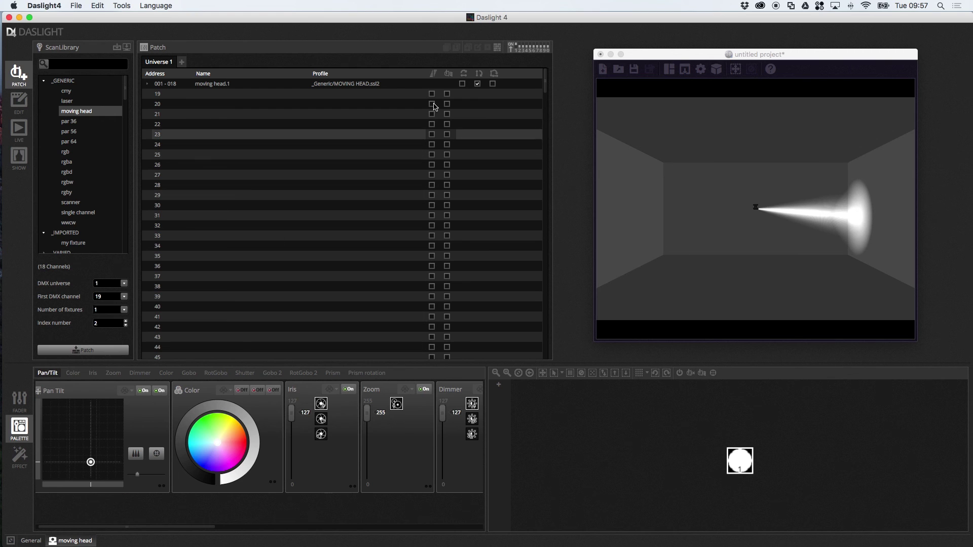
Invert moving head.1's pan, nudge the Pan slider to test it, then untick invert tilt
left_click(462, 83)
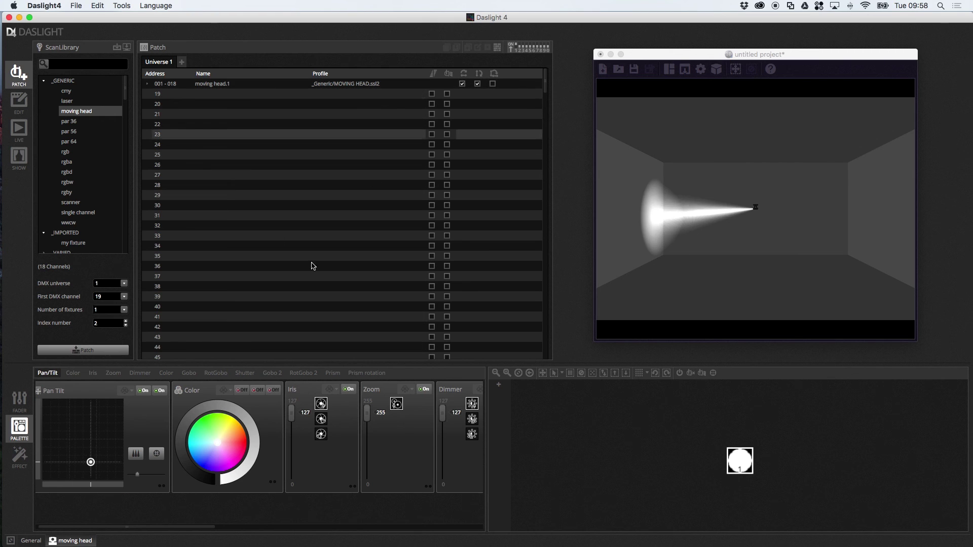
mouse_move(90, 488)
left_mouse_down()
mouse_move(69, 487)
mouse_move(88, 488)
left_mouse_up()
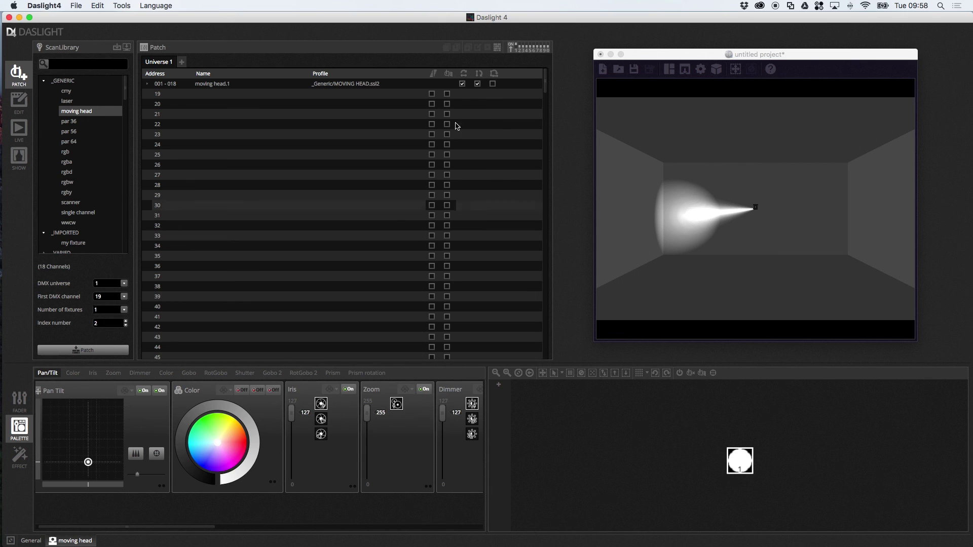
left_click(477, 84)
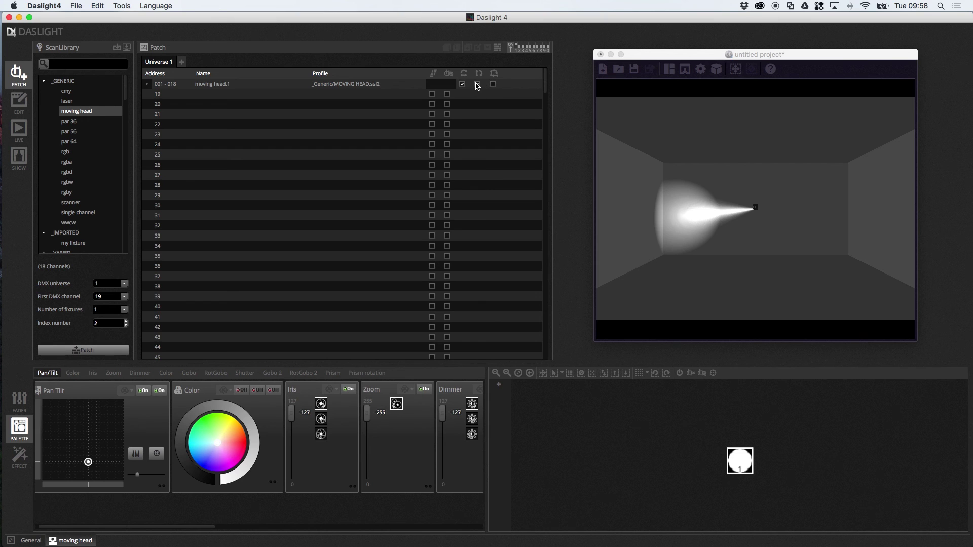
Clear both invert options on moving head.1 and pan the beam fully to one side
left_click(477, 84)
left_click(461, 84)
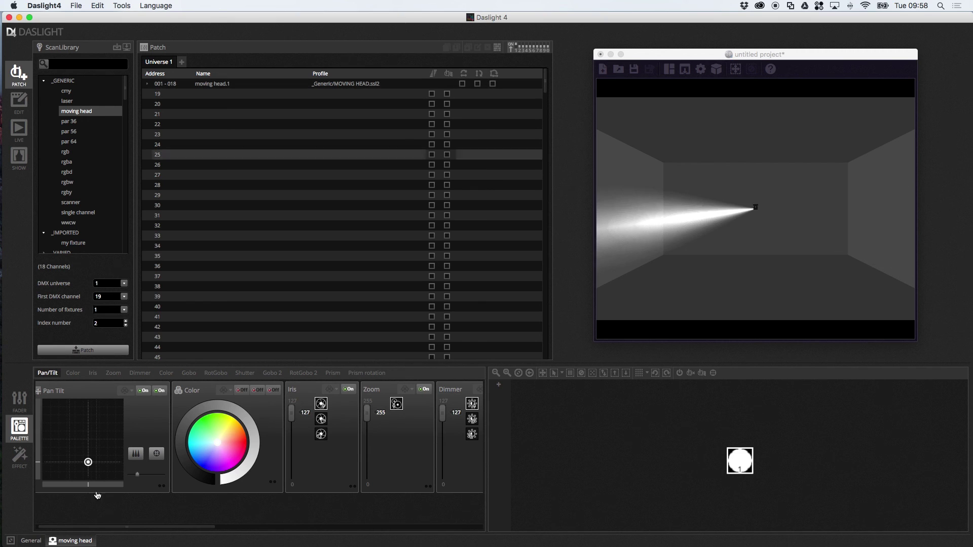
mouse_move(89, 486)
left_mouse_down()
mouse_move(117, 486)
mouse_move(106, 485)
left_mouse_up()
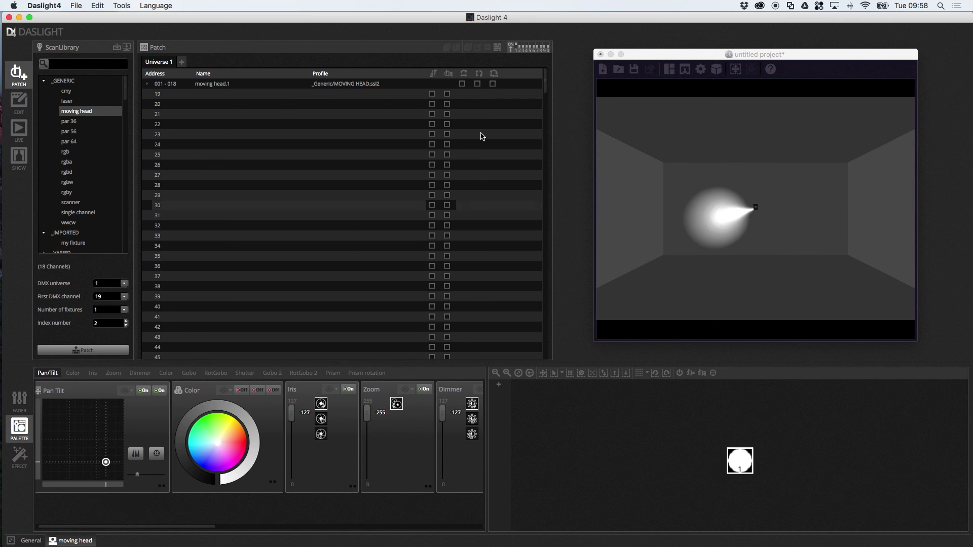
Test the pan/tilt swap with the Pan slider, turn it off, and toggle the Patch grid/list view
left_click(493, 85)
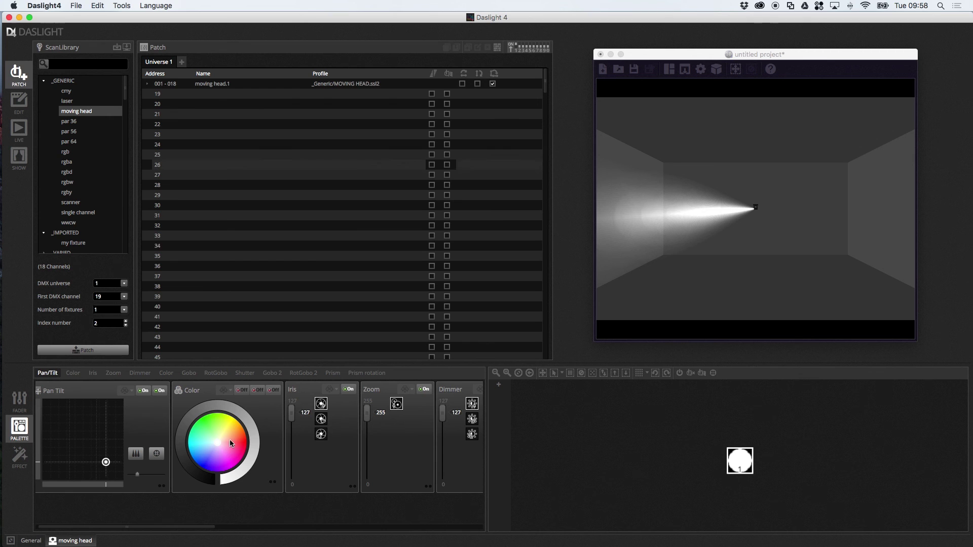
left_click_drag(109, 484, 95, 488)
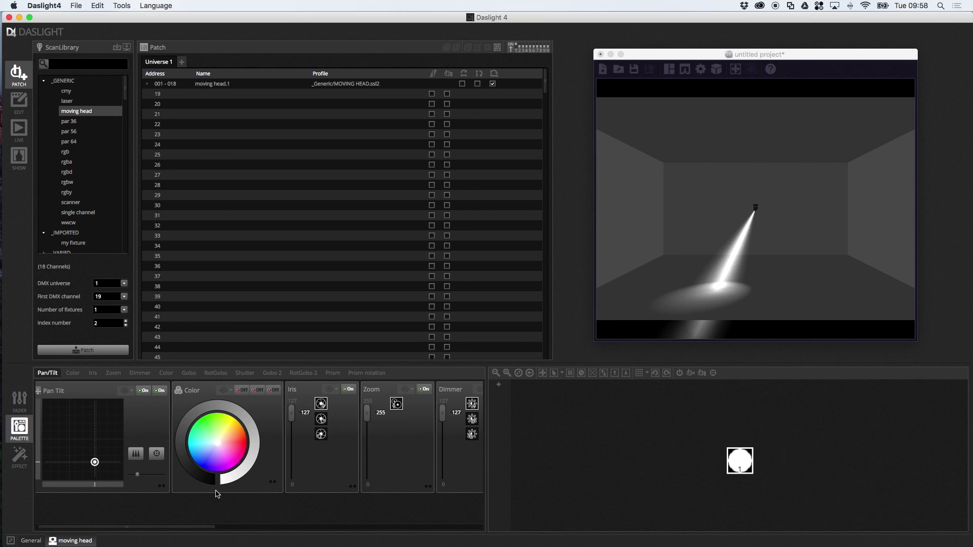
left_click(492, 84)
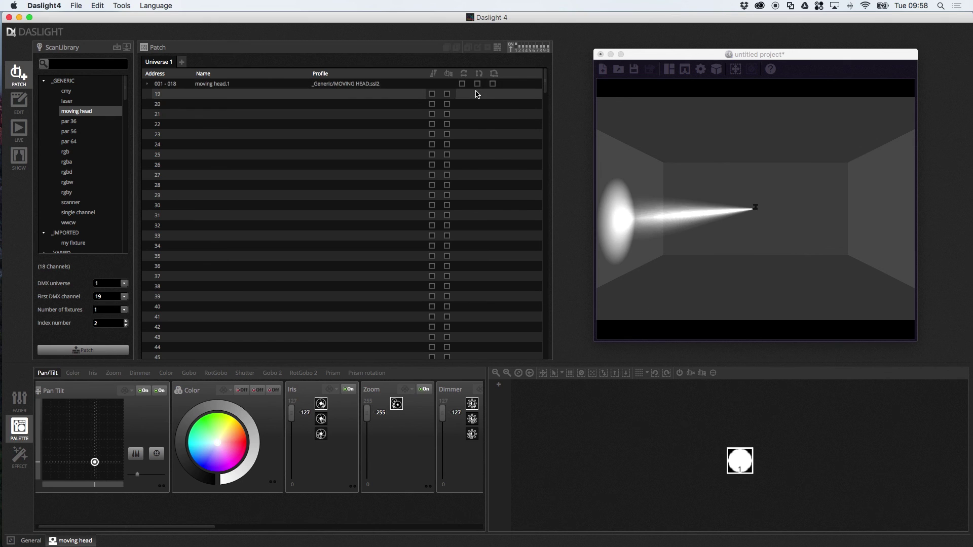
left_click(496, 49)
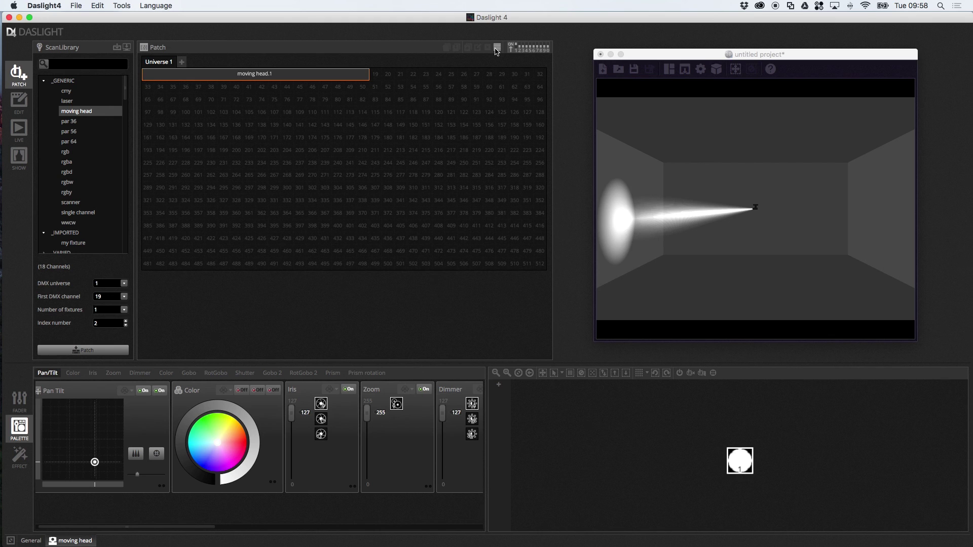
left_click(496, 49)
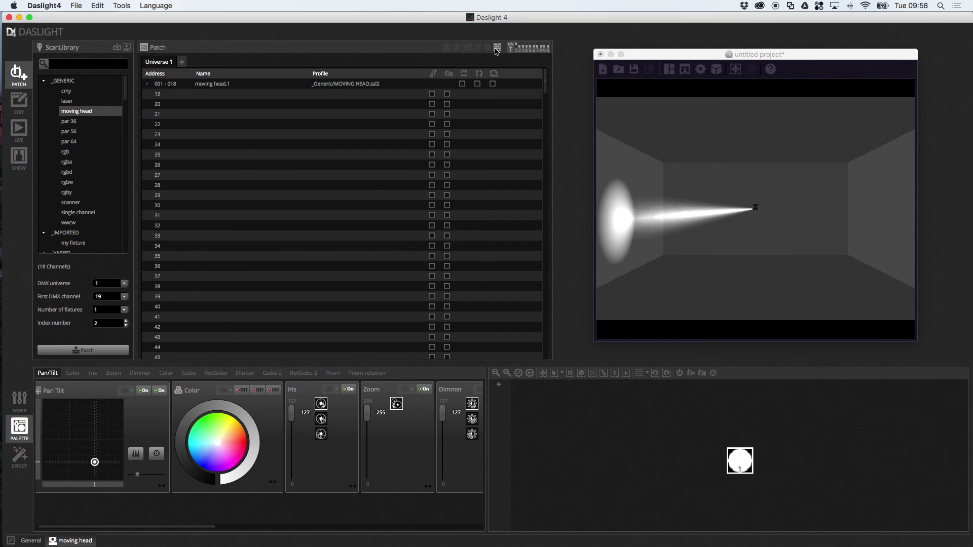